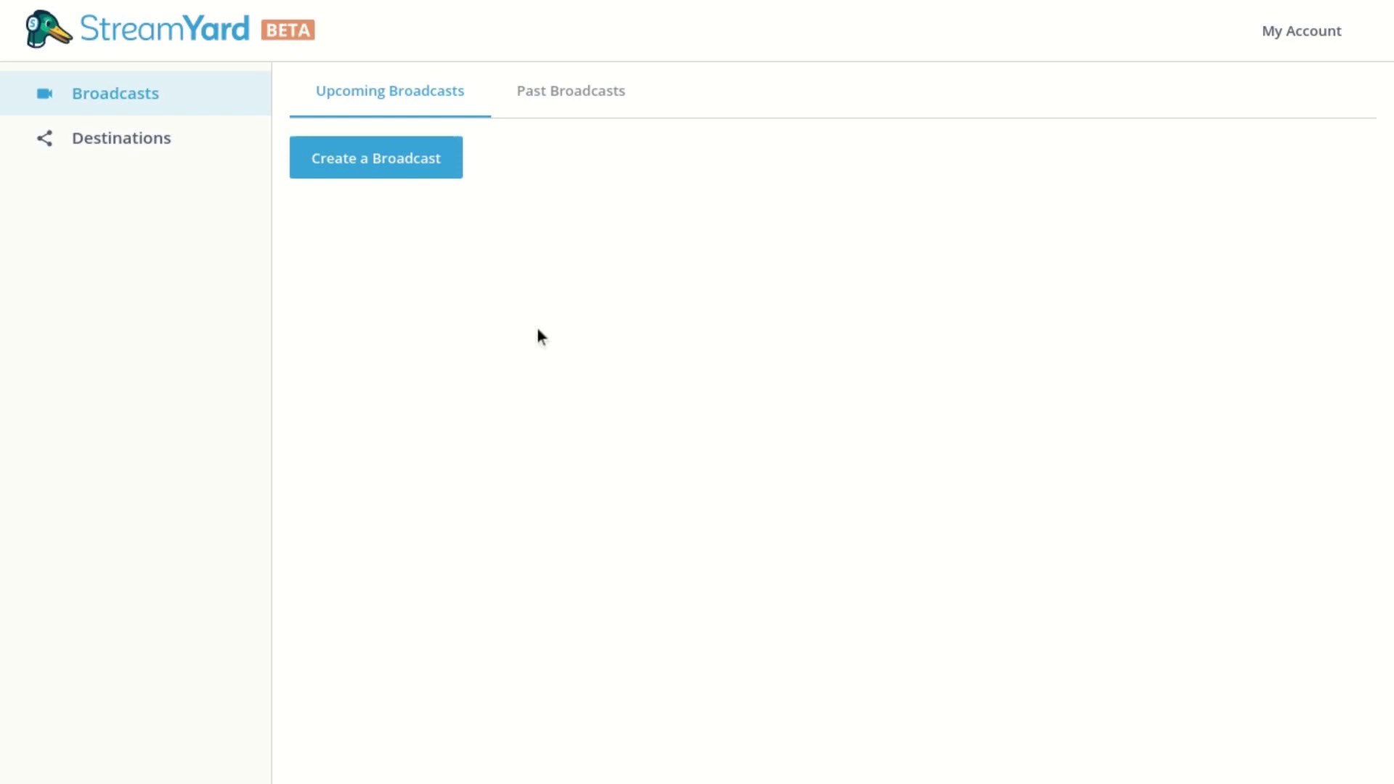
Show the Destinations page listing the connected Facebook page, LinkedIn page and YouTube channel.
click(146, 148)
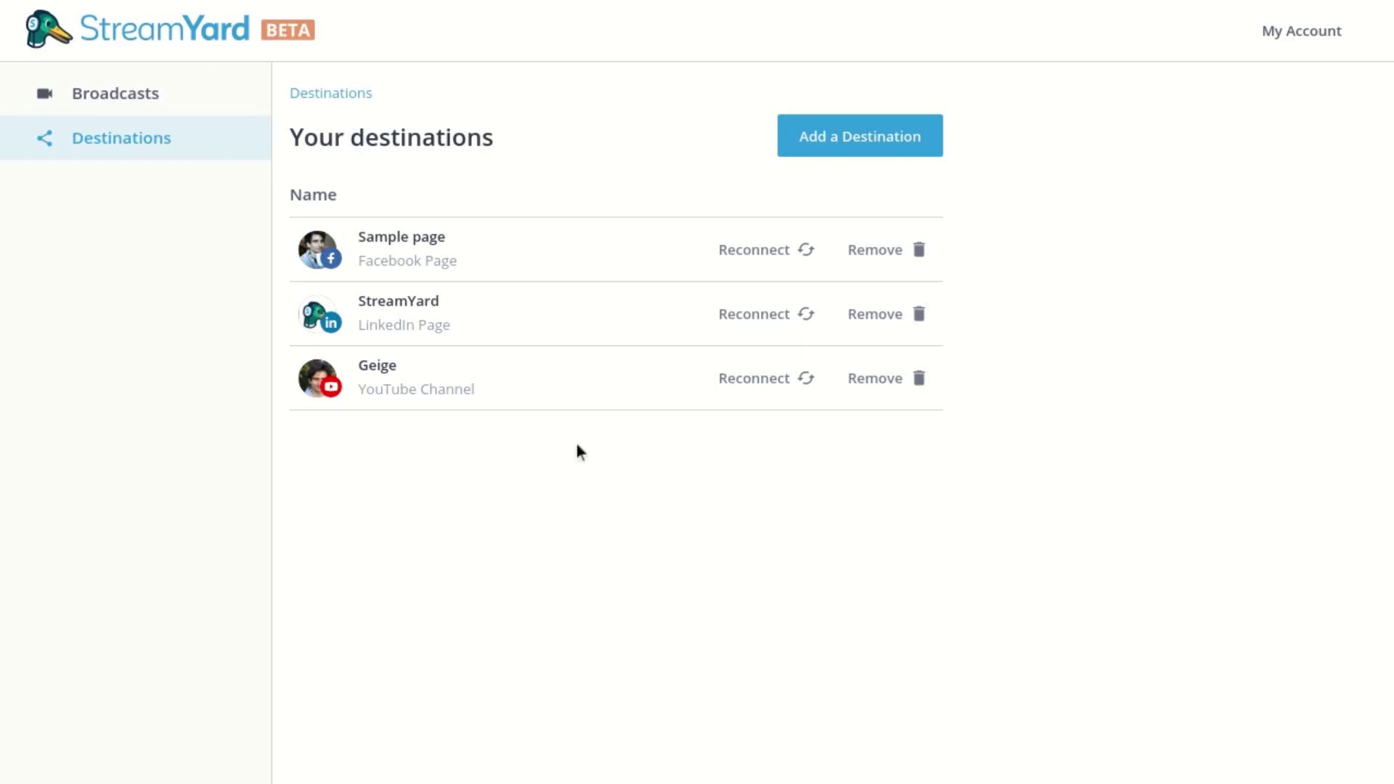
Create a new broadcast targeting the Facebook page and YouTube channel, leaving LinkedIn out.
click(211, 106)
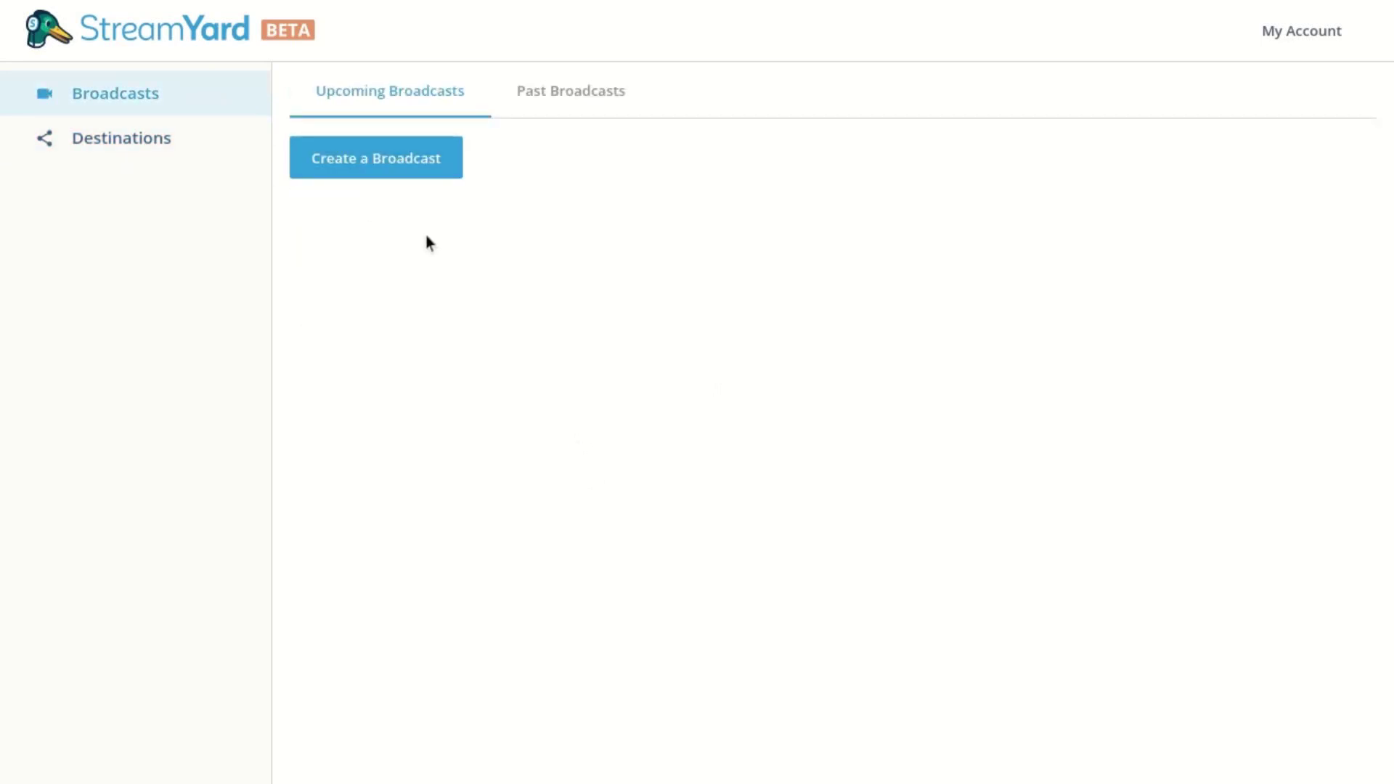
click(407, 178)
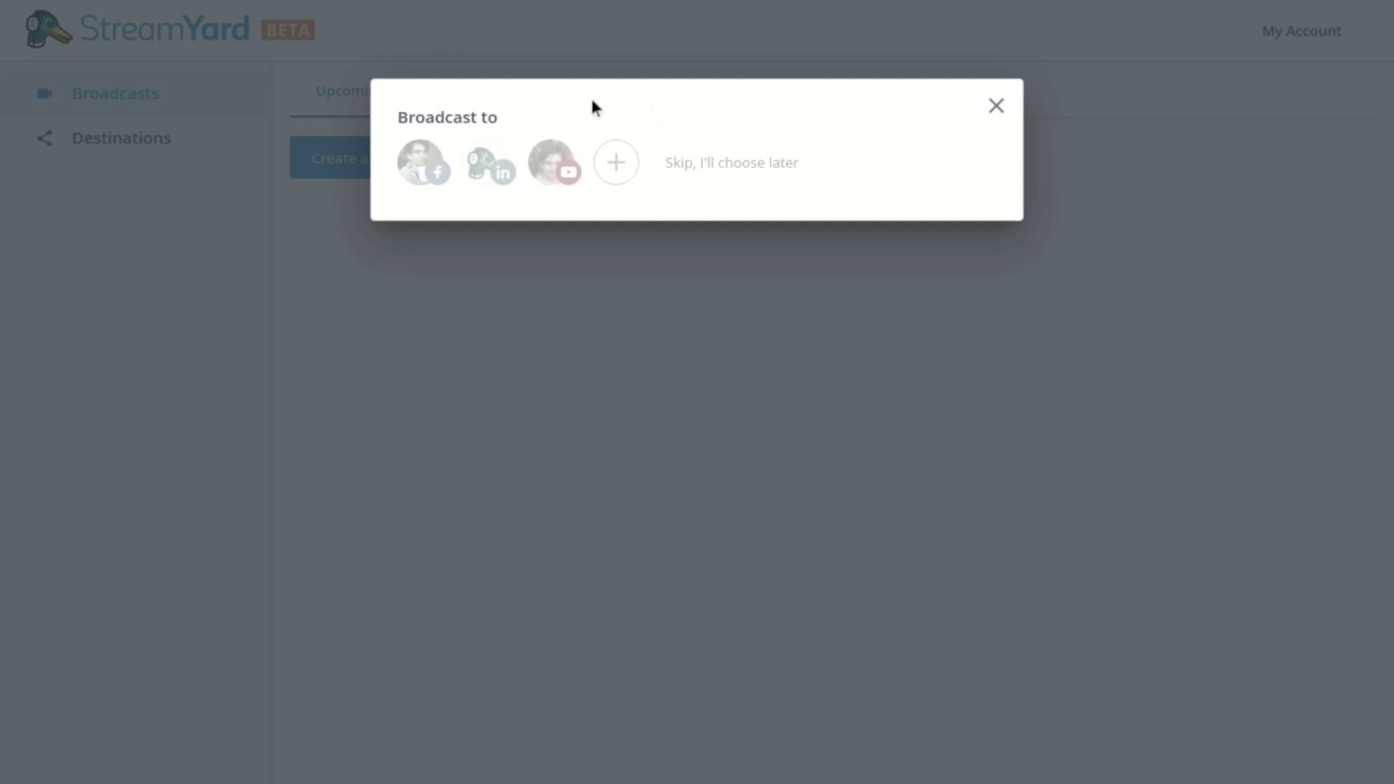
click(419, 178)
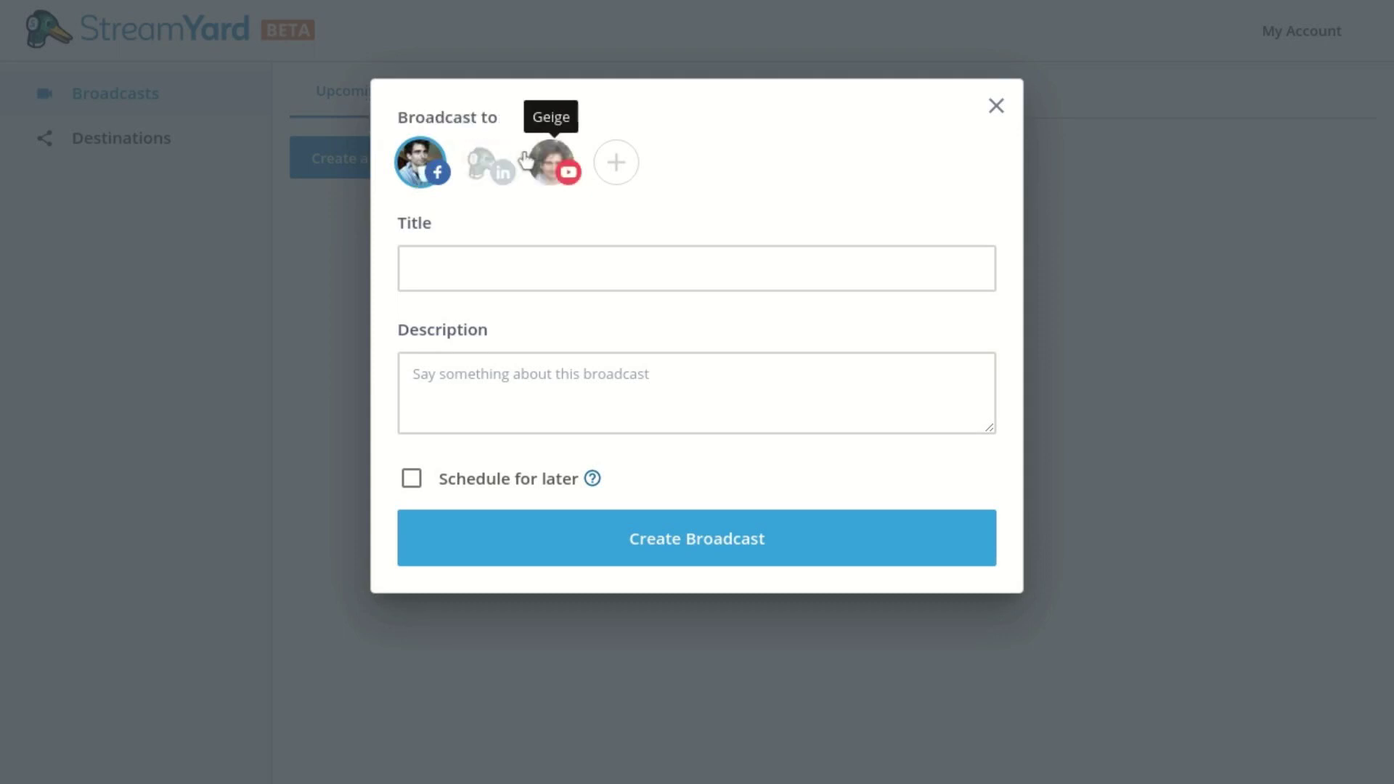
click(544, 174)
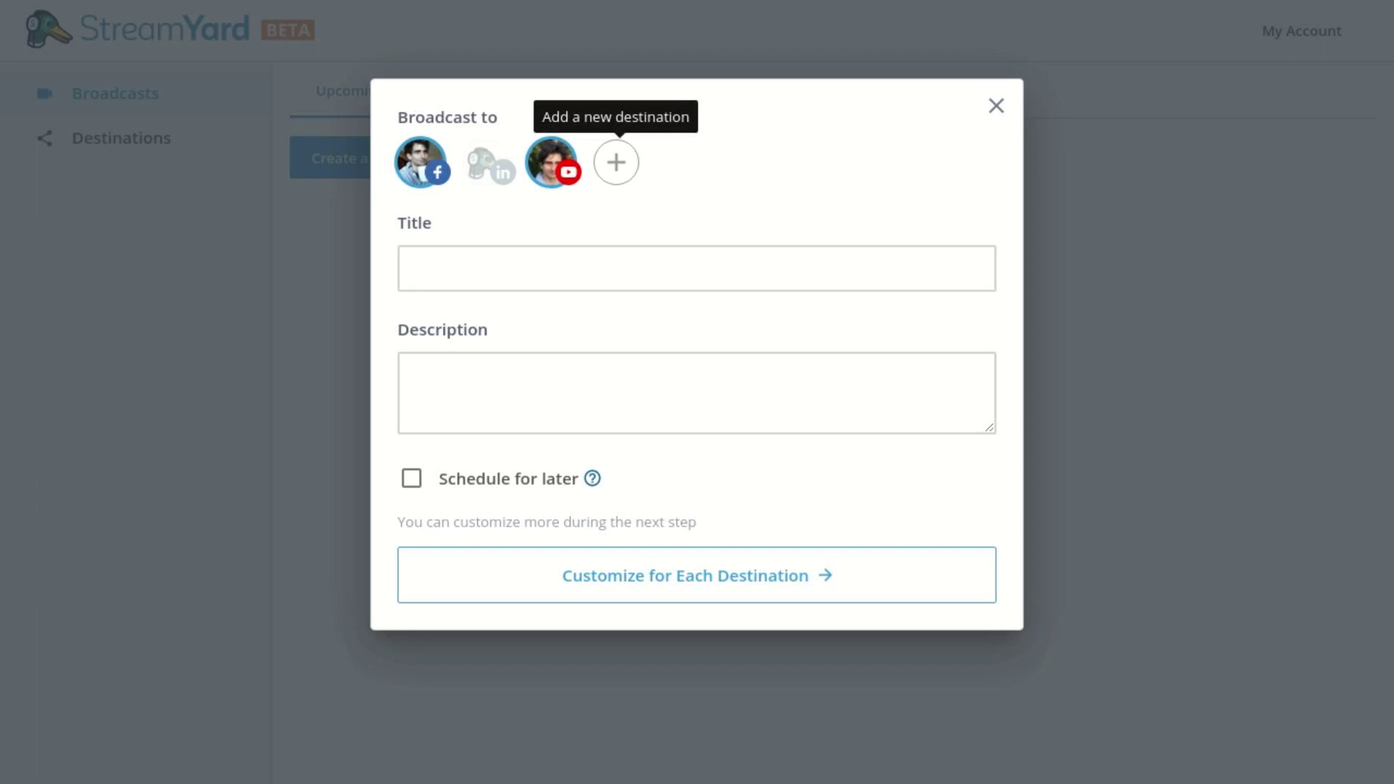
Title the broadcast 'test stream' with description 'test' and schedule it for today at 02:25 PM.
click(512, 268)
text(tes)
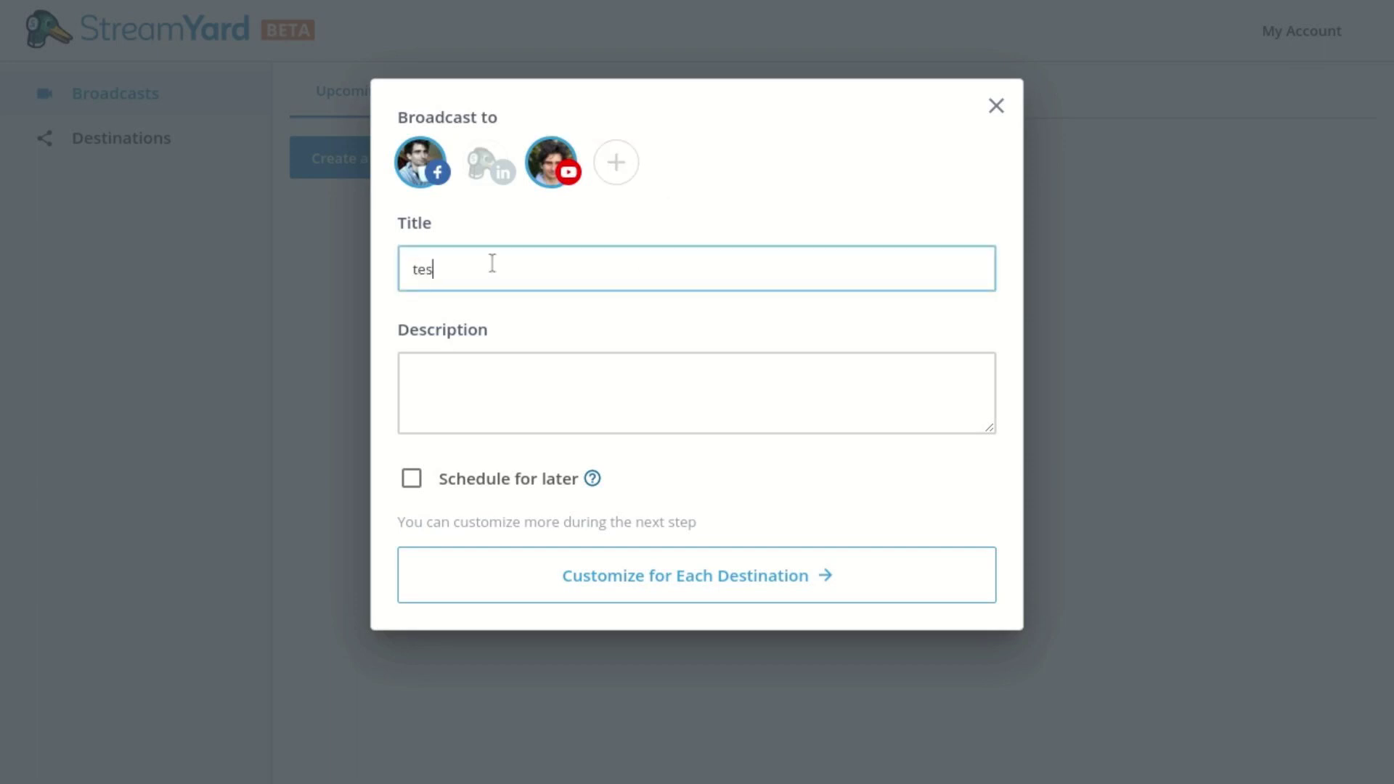
text(t stream)
click(489, 368)
text(test)
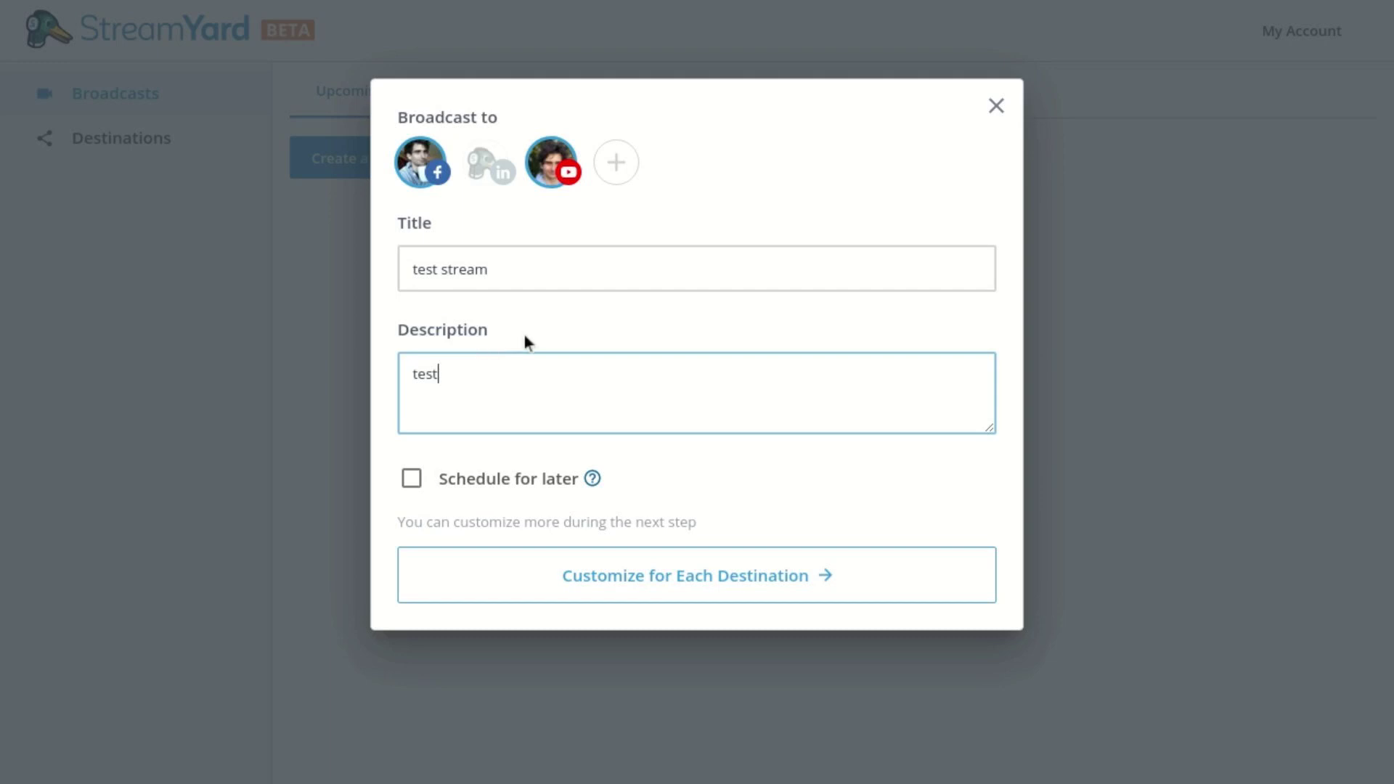
click(413, 479)
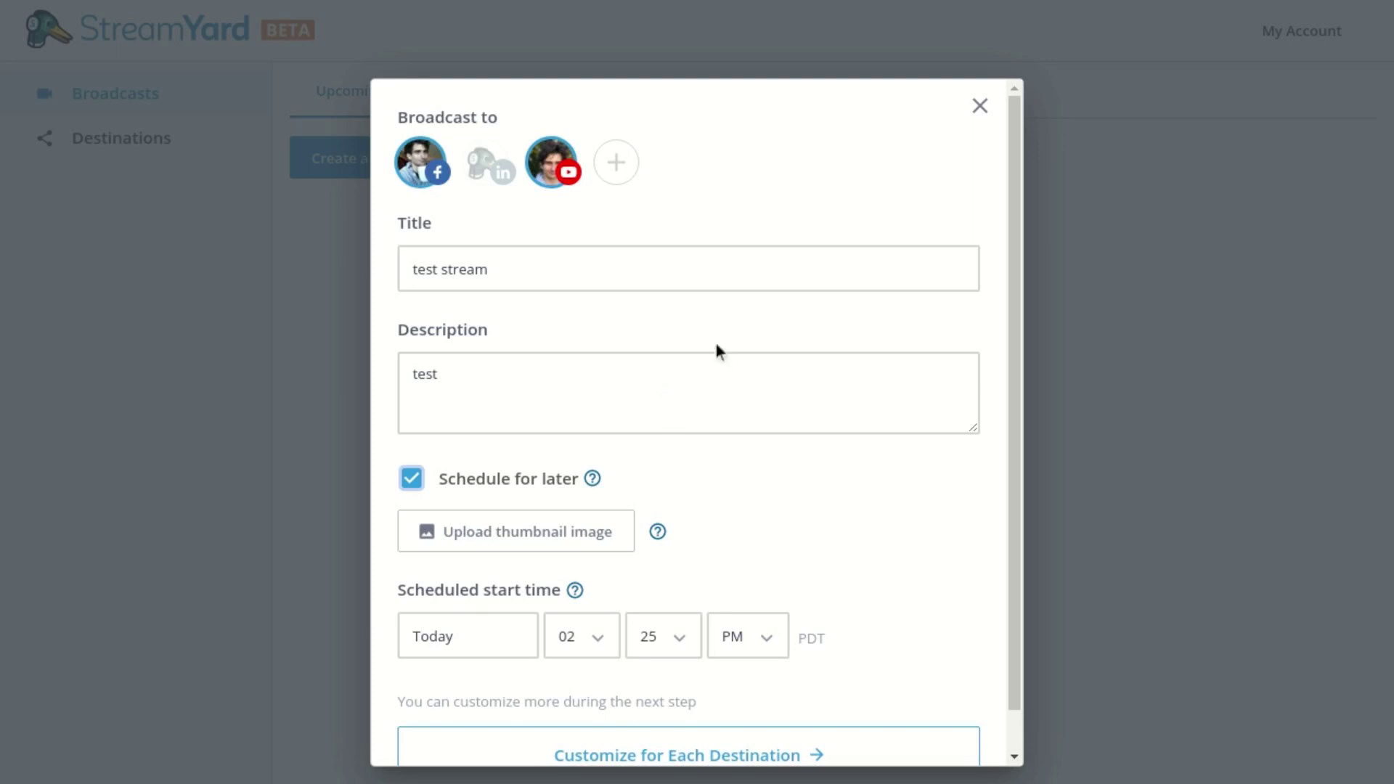
scroll(715, 347, down, 1)
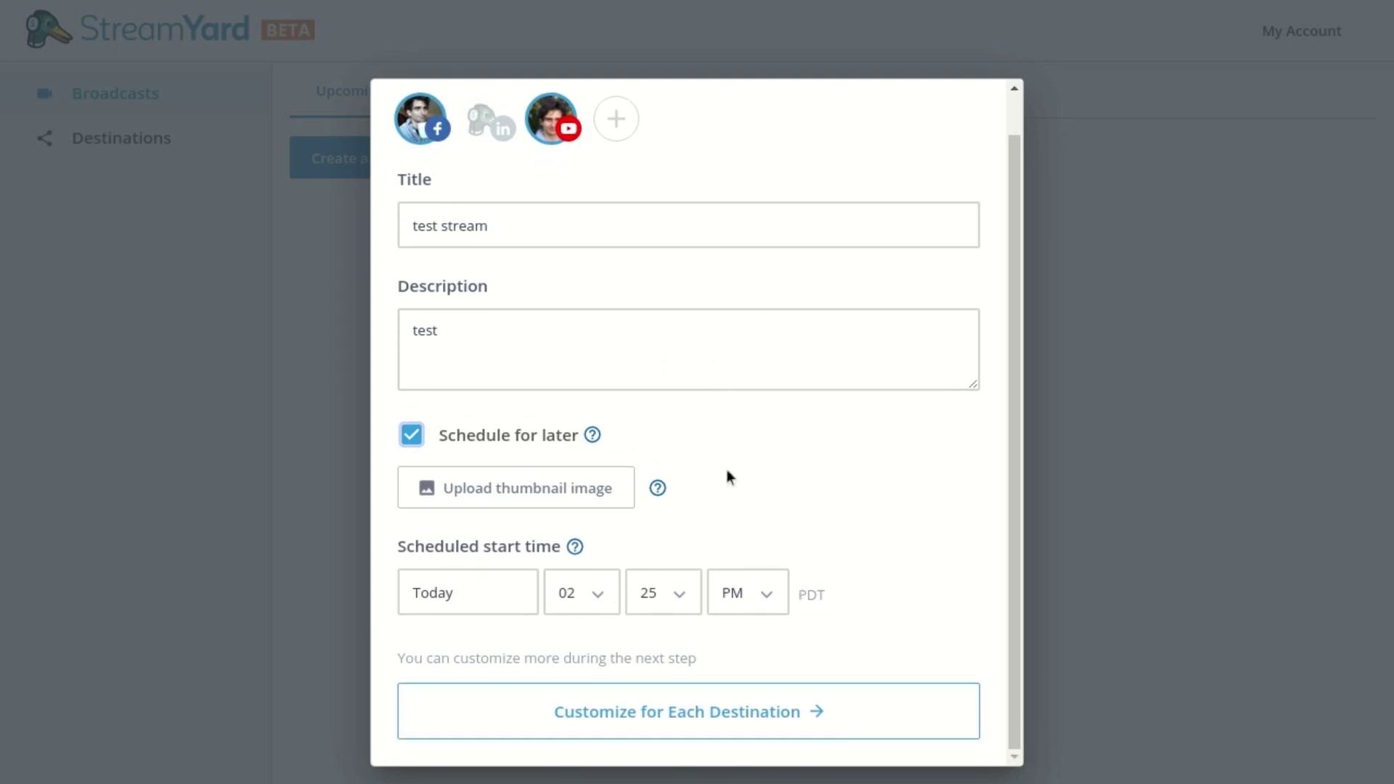
Customize per destination: YouTube 'test stream yt' / 'test yt', Facebook title 'test stream fb'.
click(716, 713)
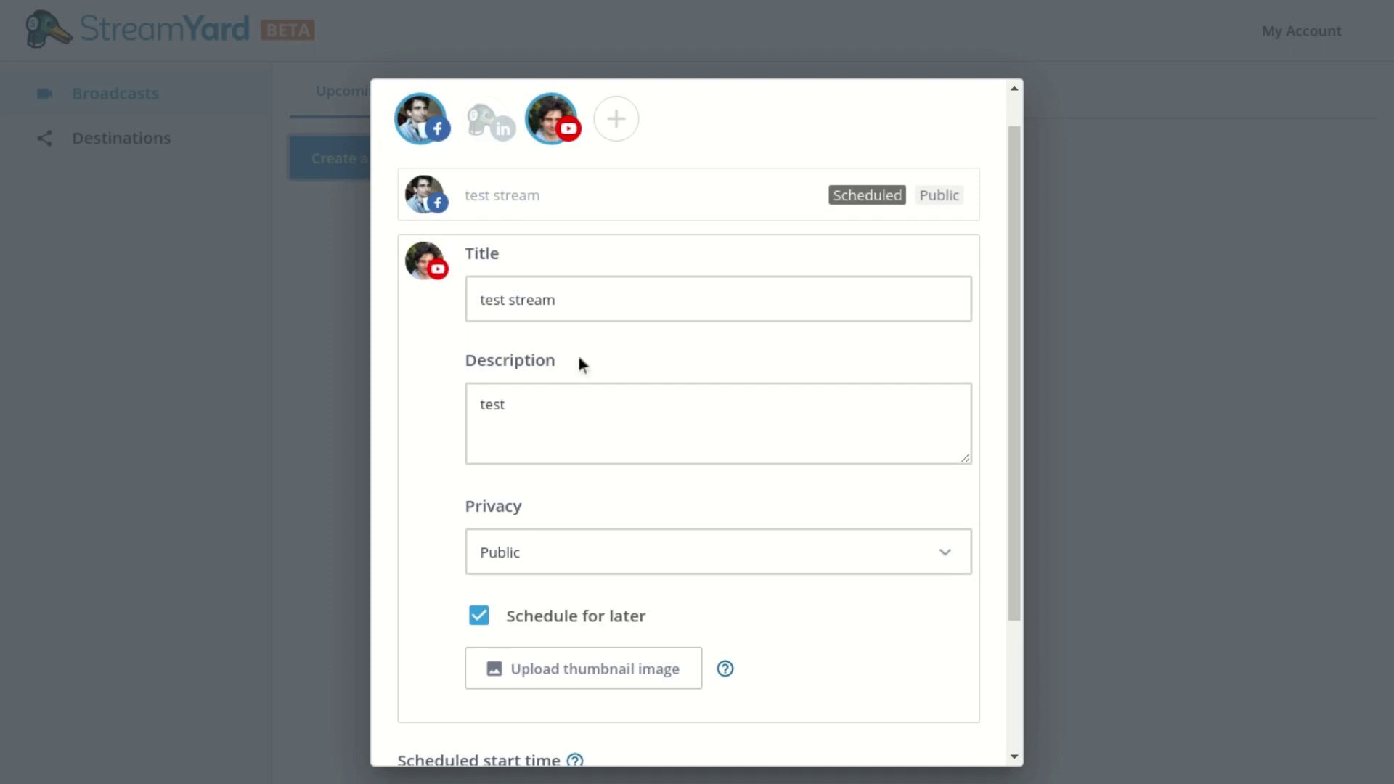
click(584, 310)
text(yt)
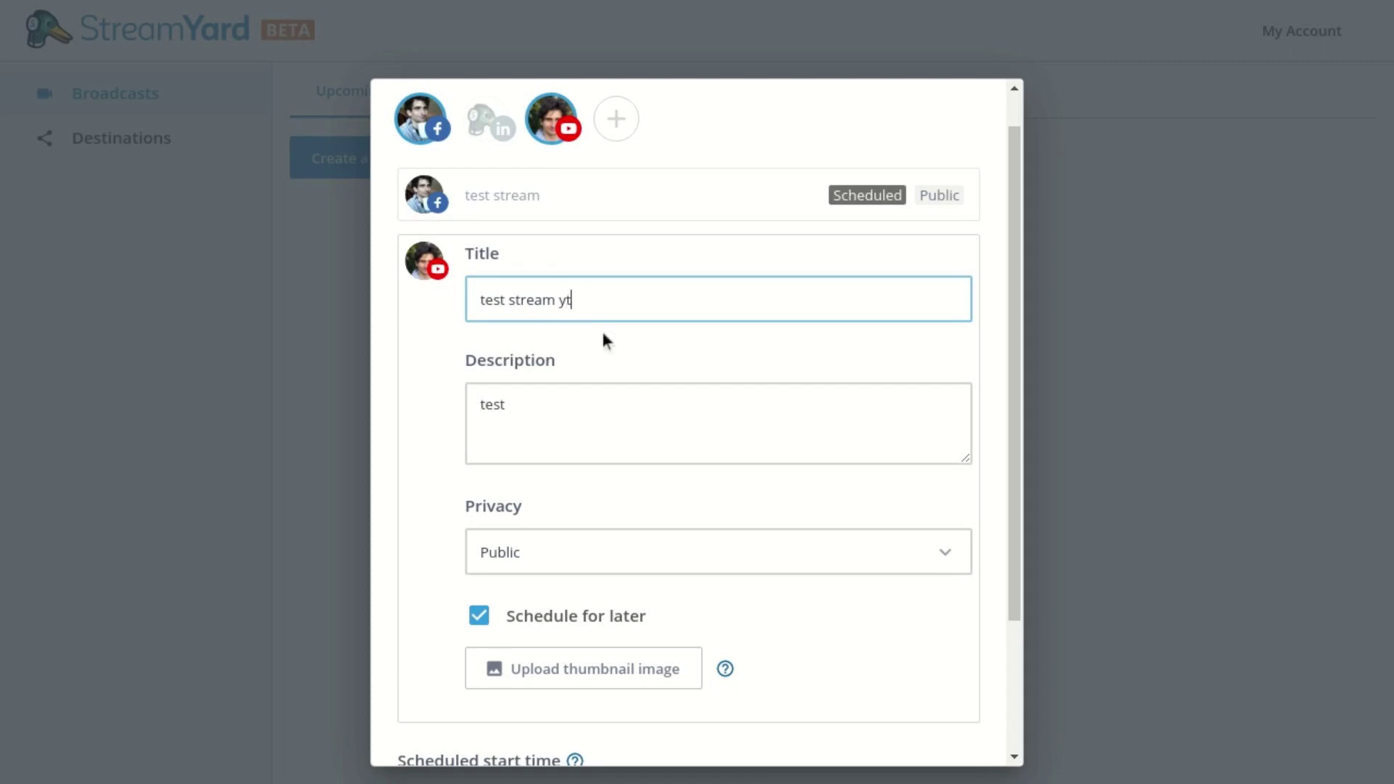
click(582, 396)
text(yt)
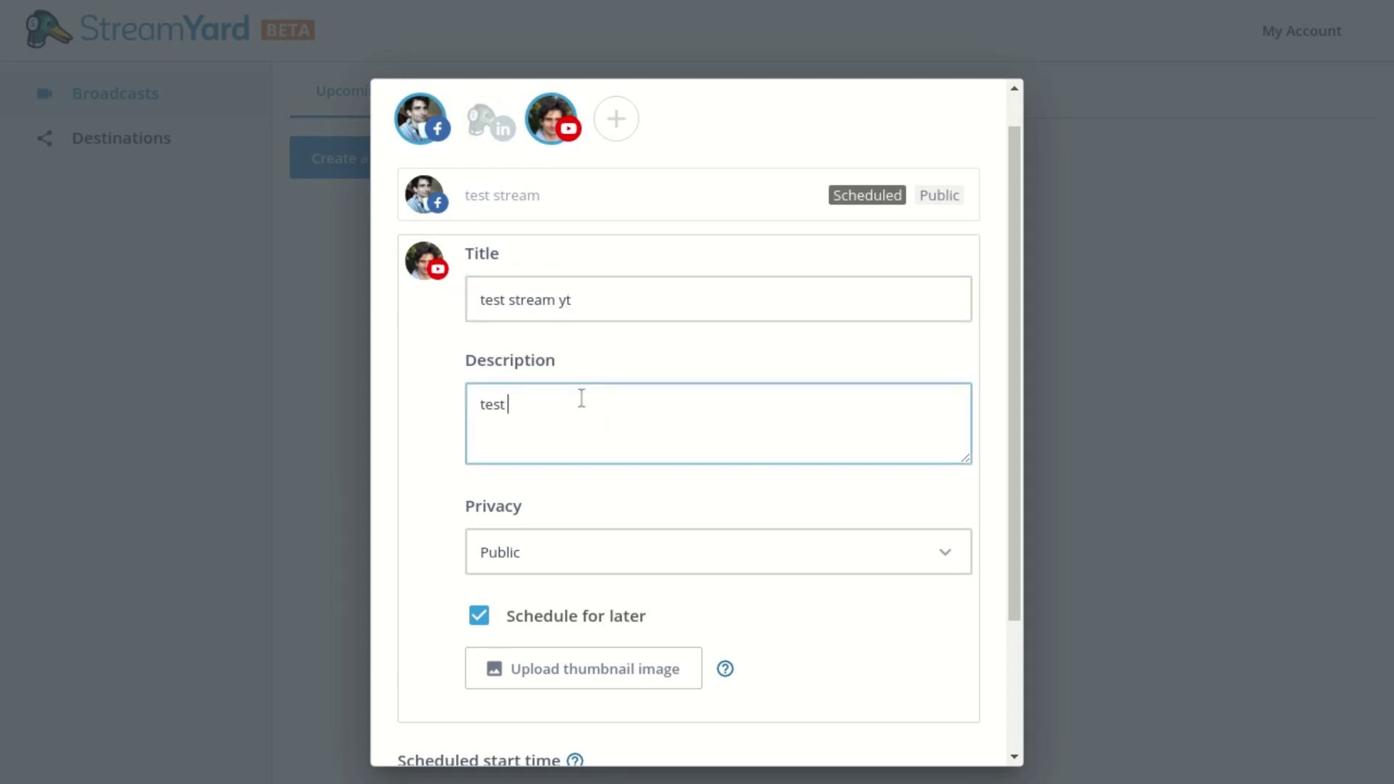
click(602, 213)
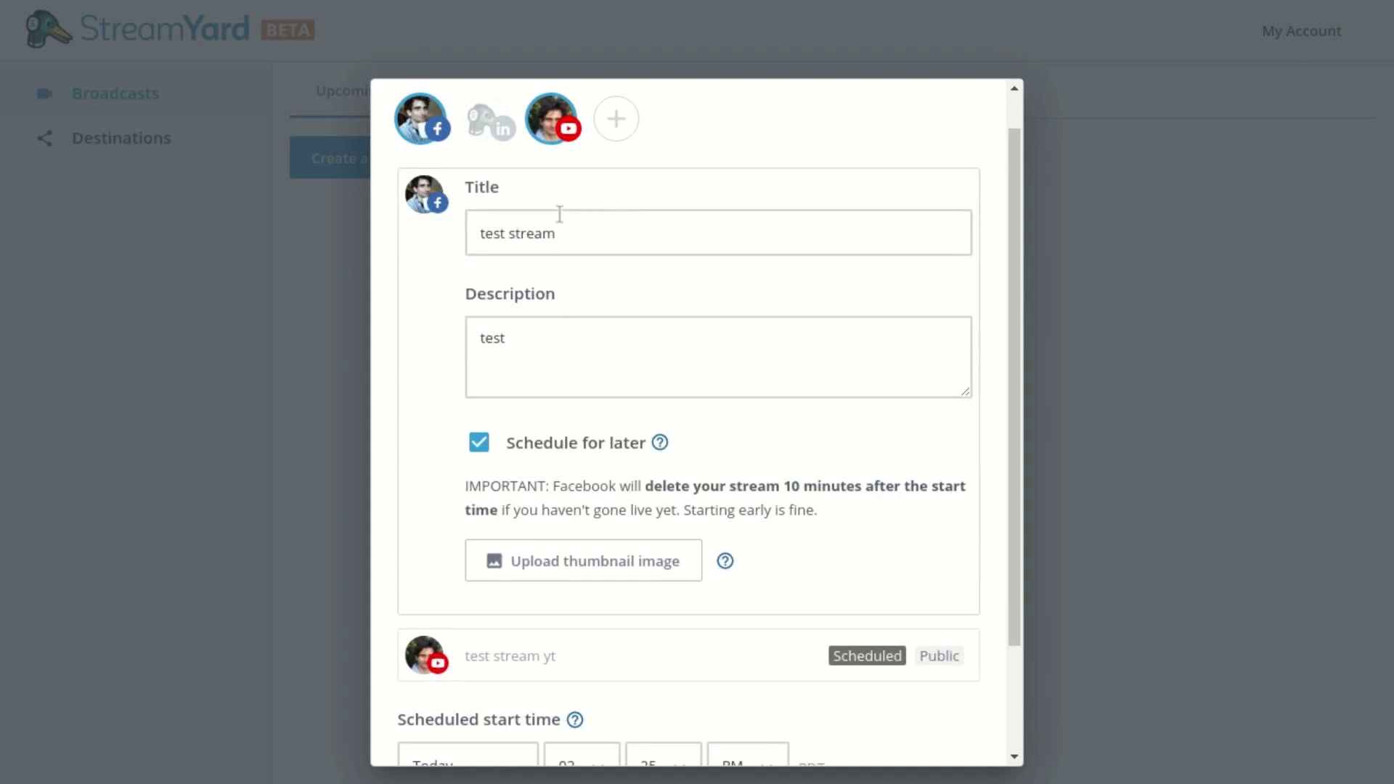
click(585, 240)
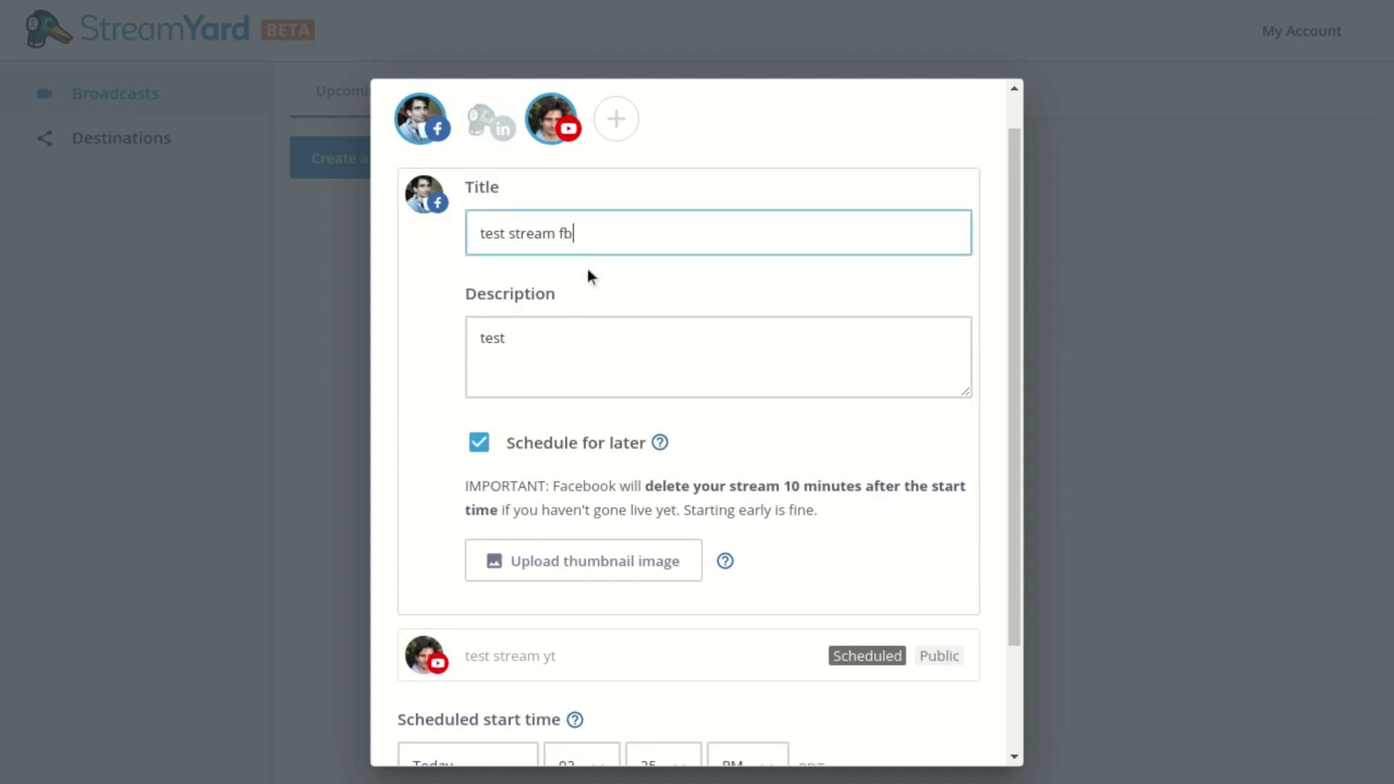
scroll(603, 301, down, 2)
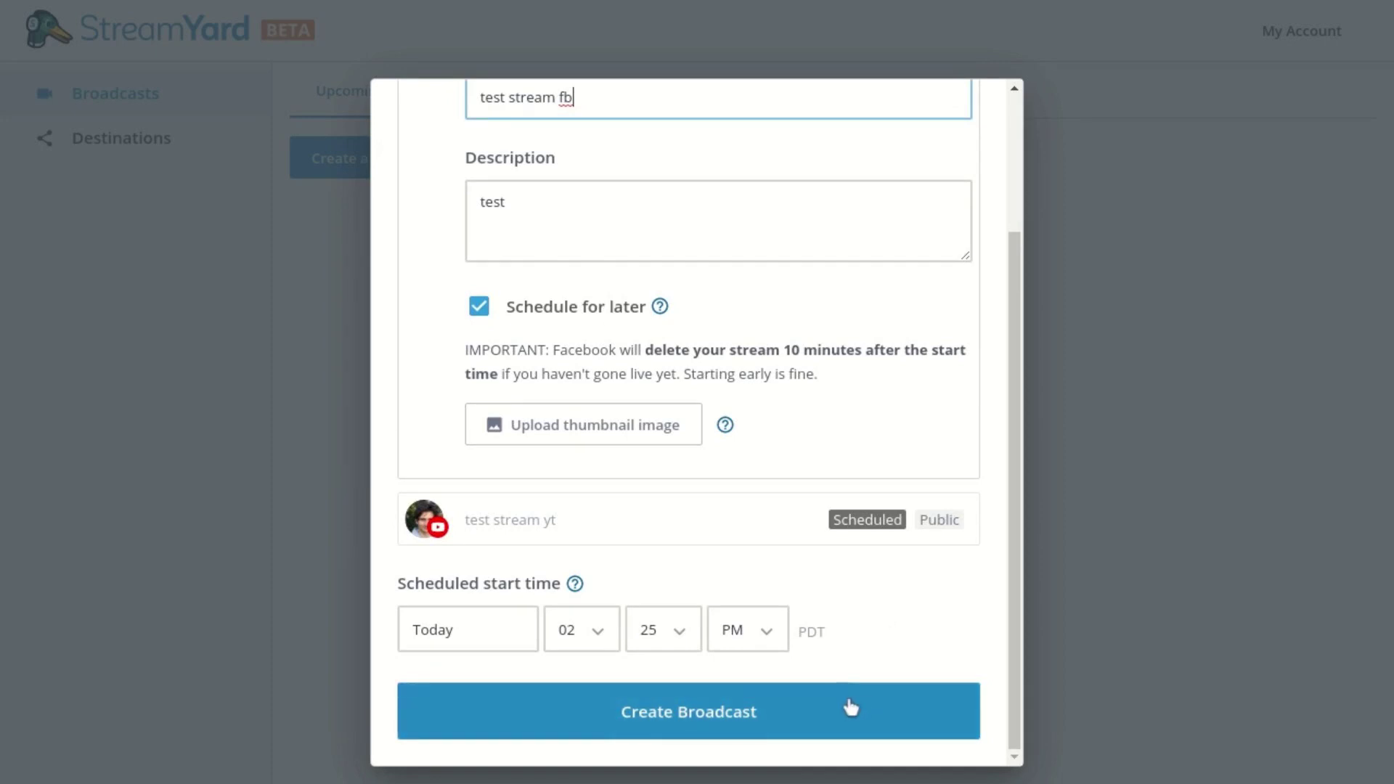
Create the 'test stream fb' broadcast scheduled for 02:25 PM to Facebook and YouTube.
click(845, 714)
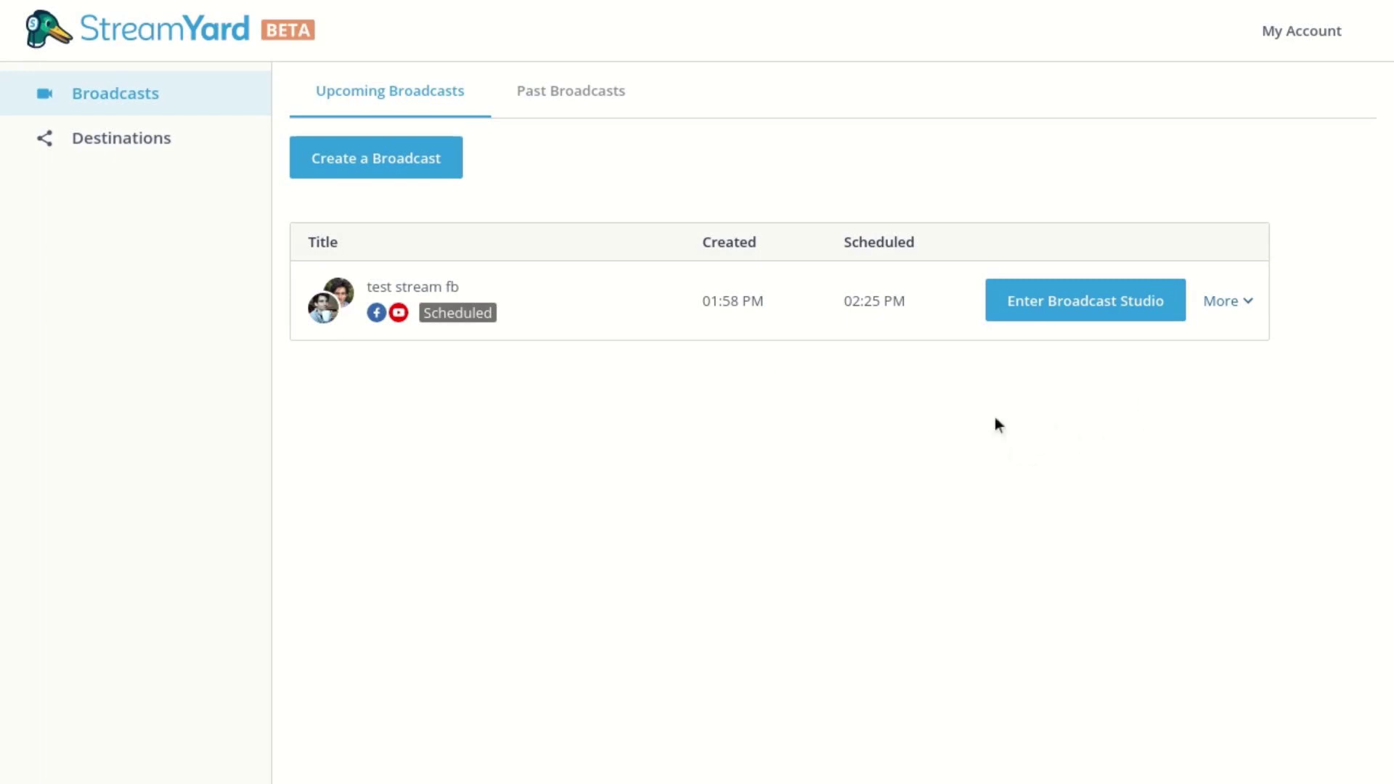
click(1238, 313)
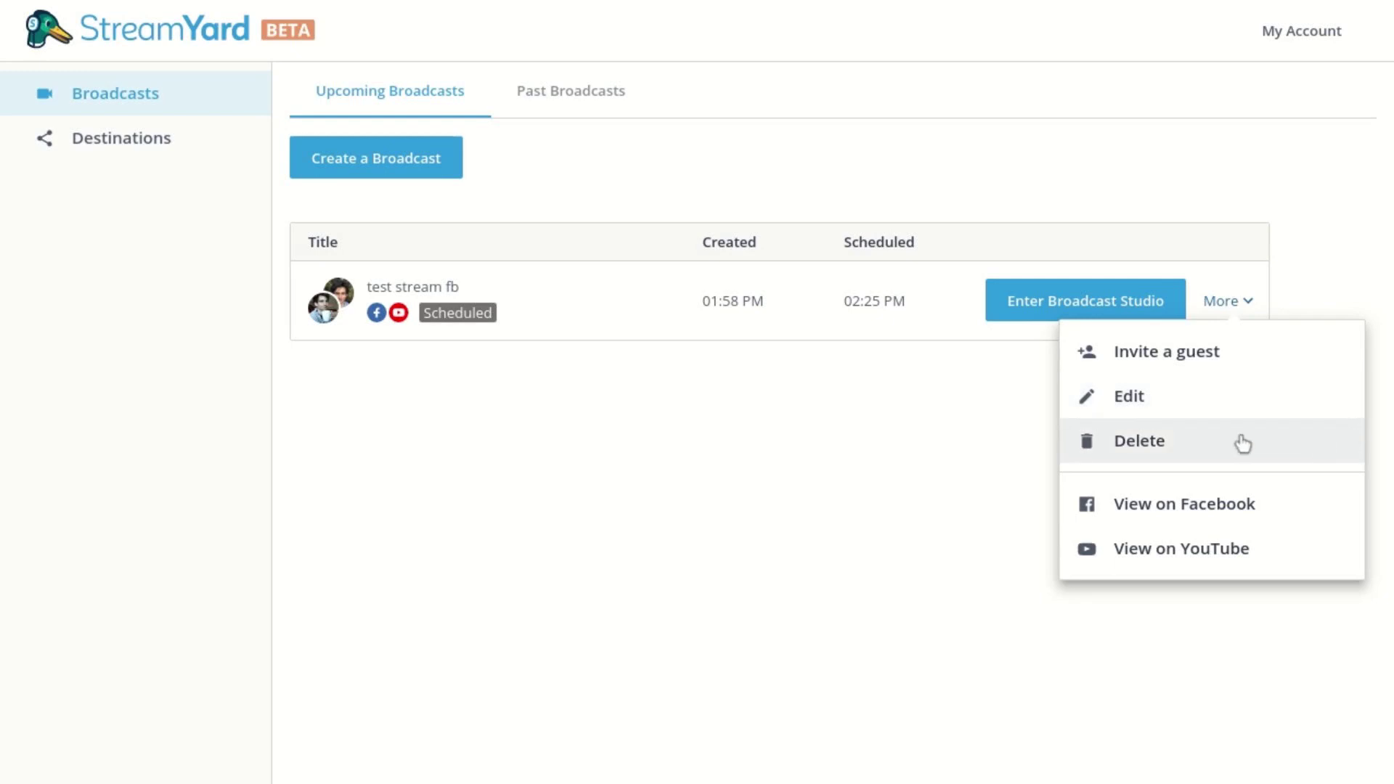
Reopen the broadcast settings, confirm YouTube is Public at 02:25 PM, and save unchanged.
click(1164, 408)
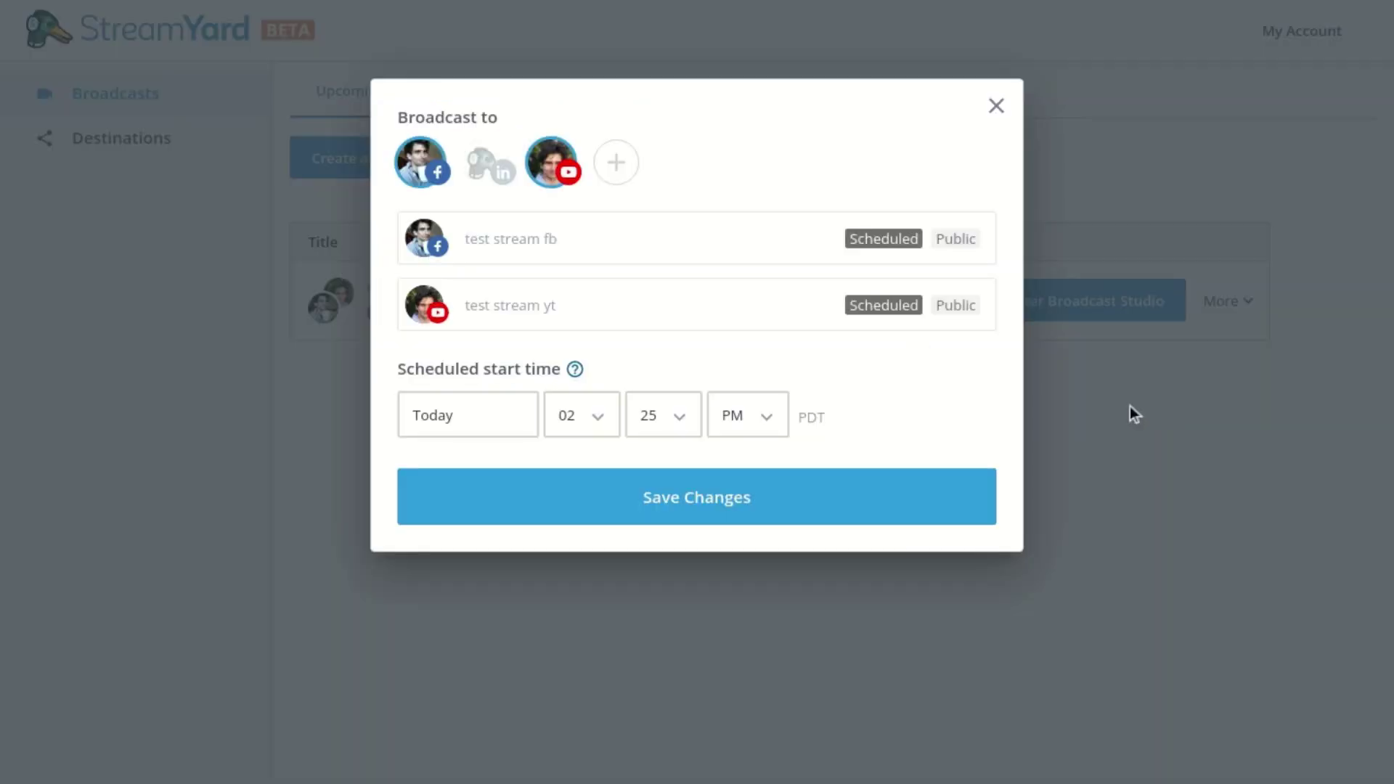
click(670, 317)
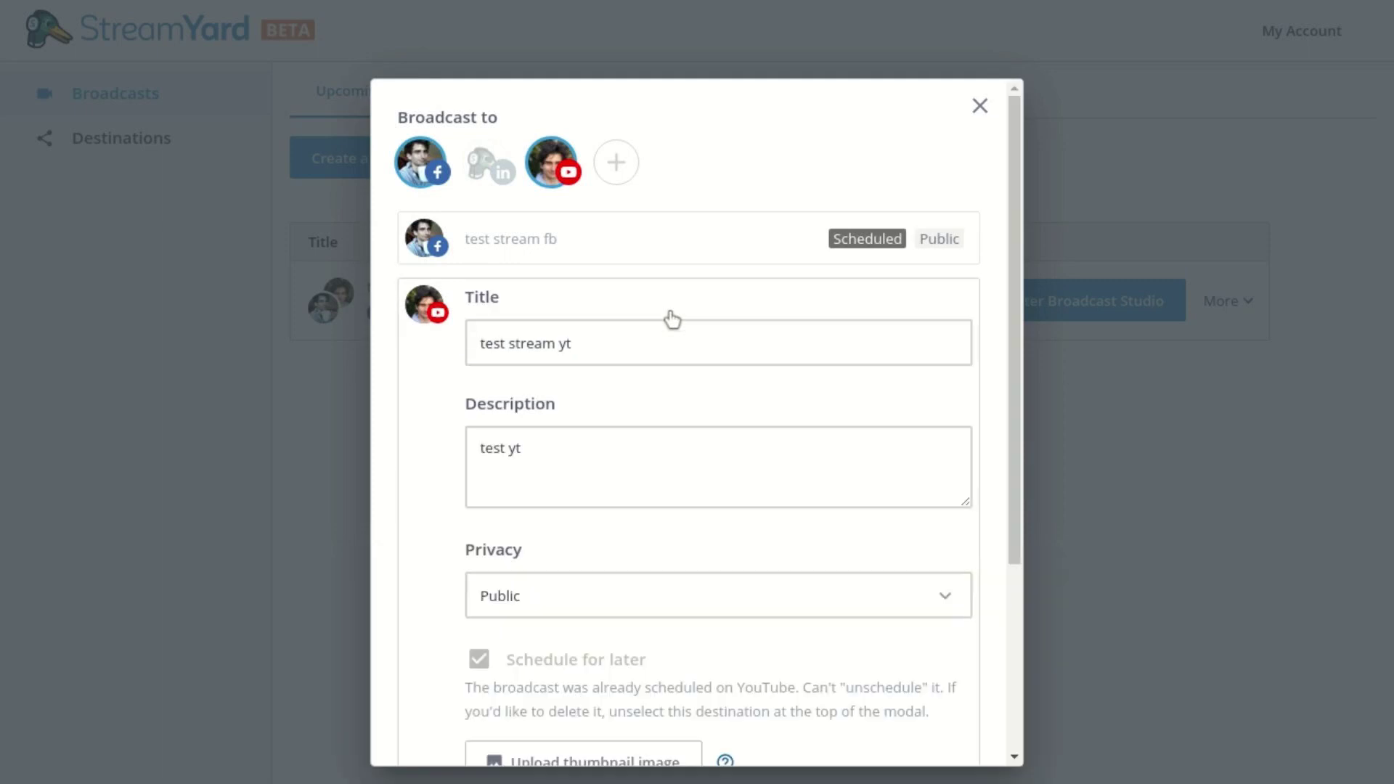
scroll(729, 427, down, 4)
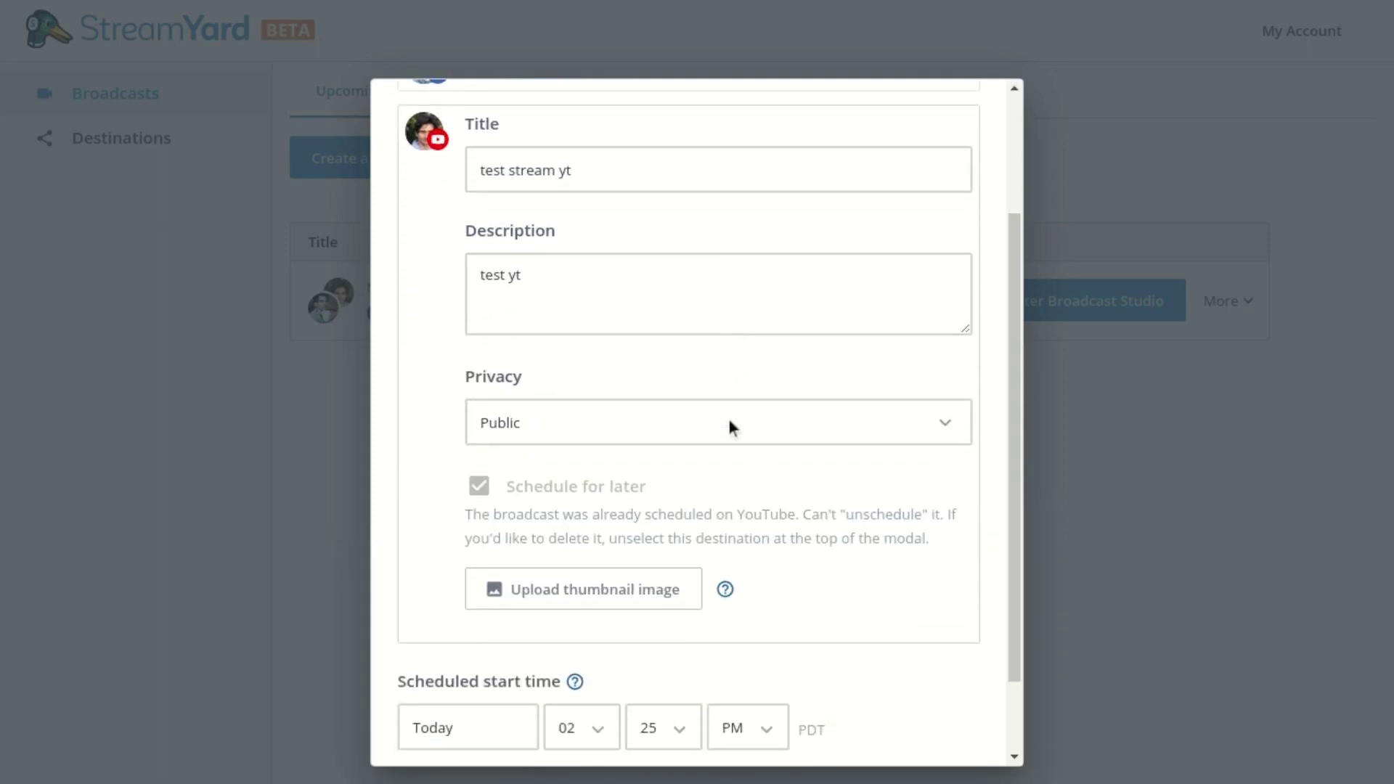
click(800, 723)
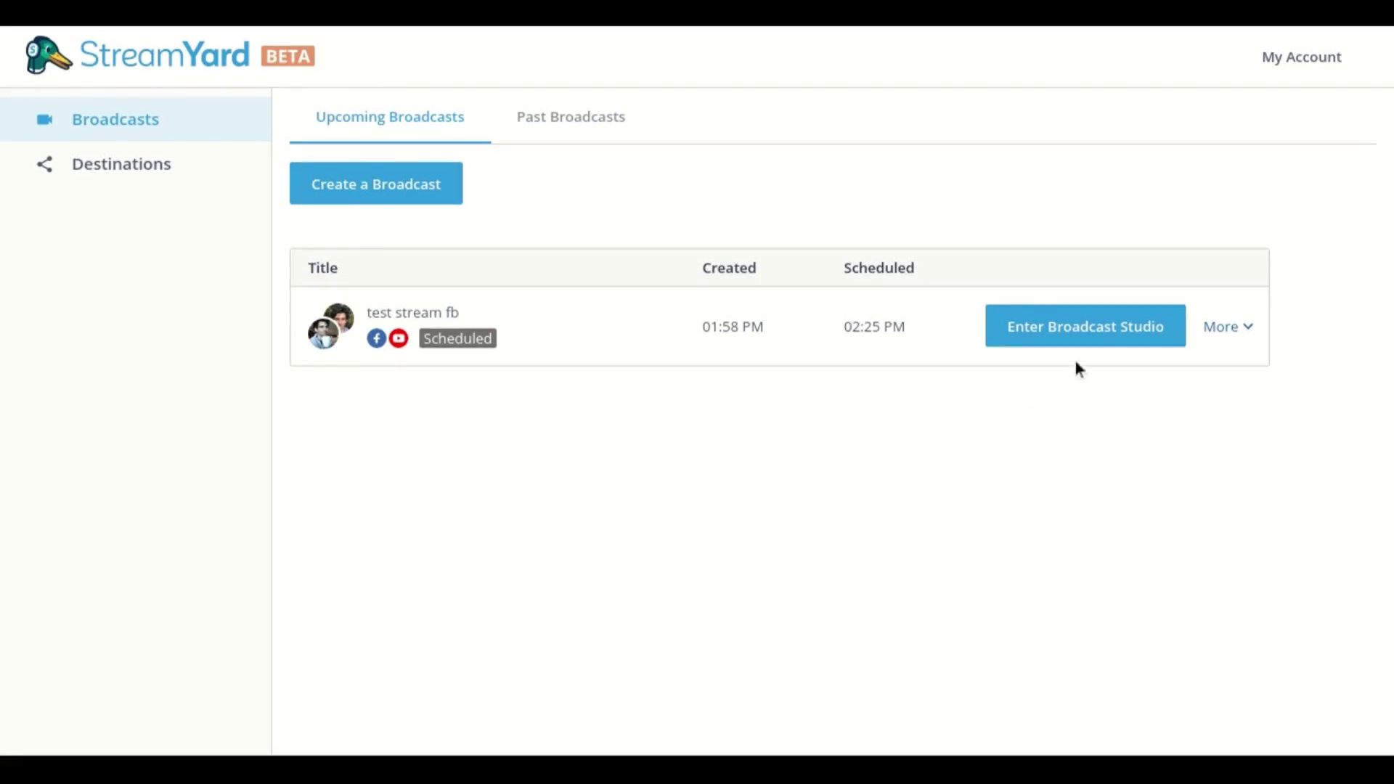
Pass the camera and mic check and enter the studio for 'test stream fb'.
click(1078, 333)
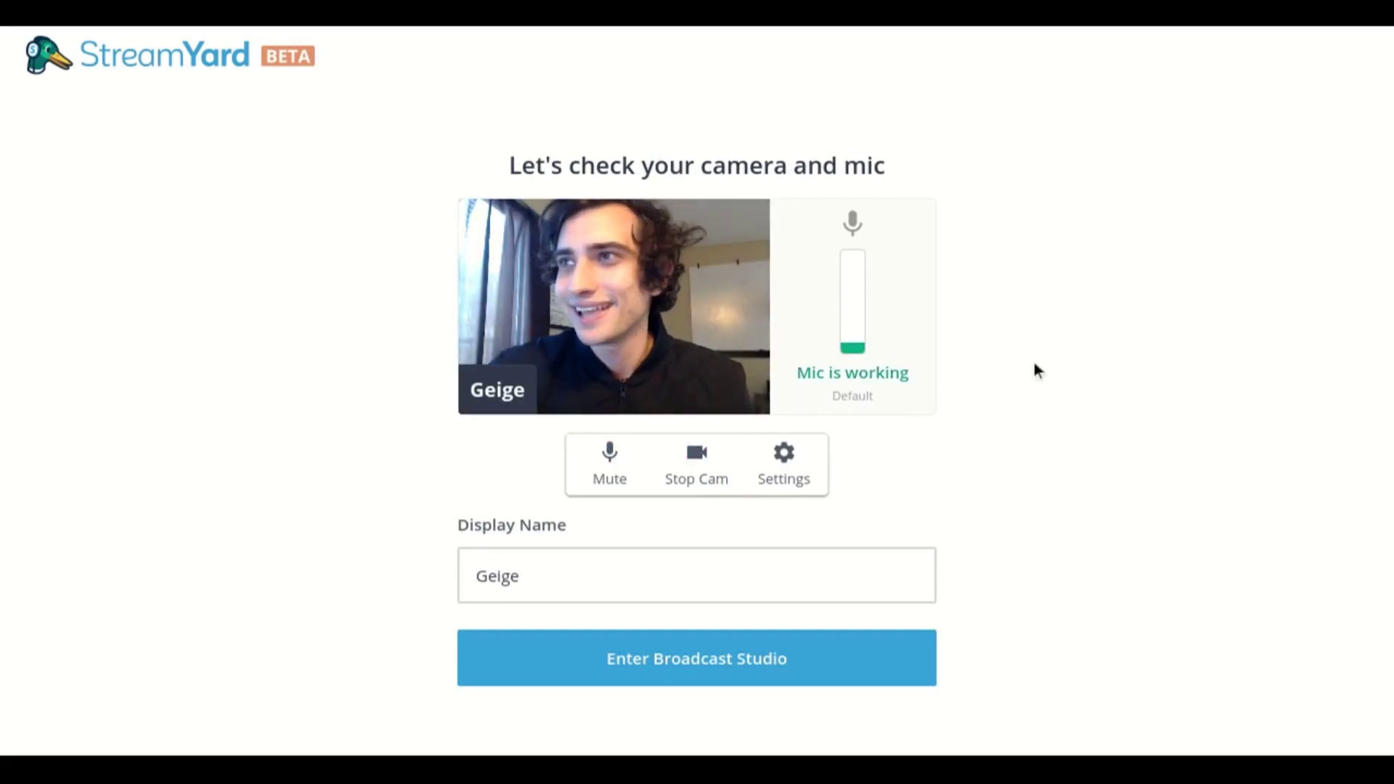
click(821, 658)
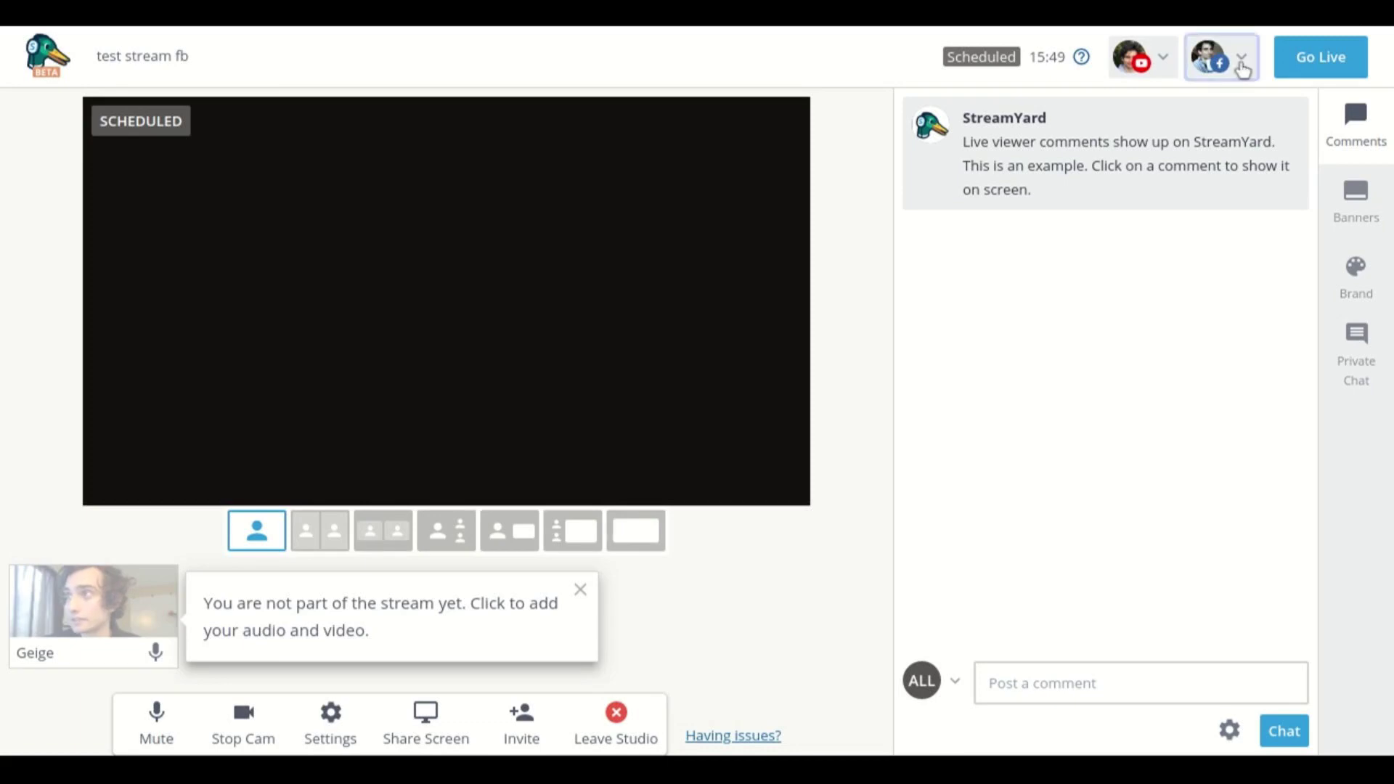
From the studio, review the YouTube 'test stream yt' details at 02:25 PM PDT and save.
click(1234, 62)
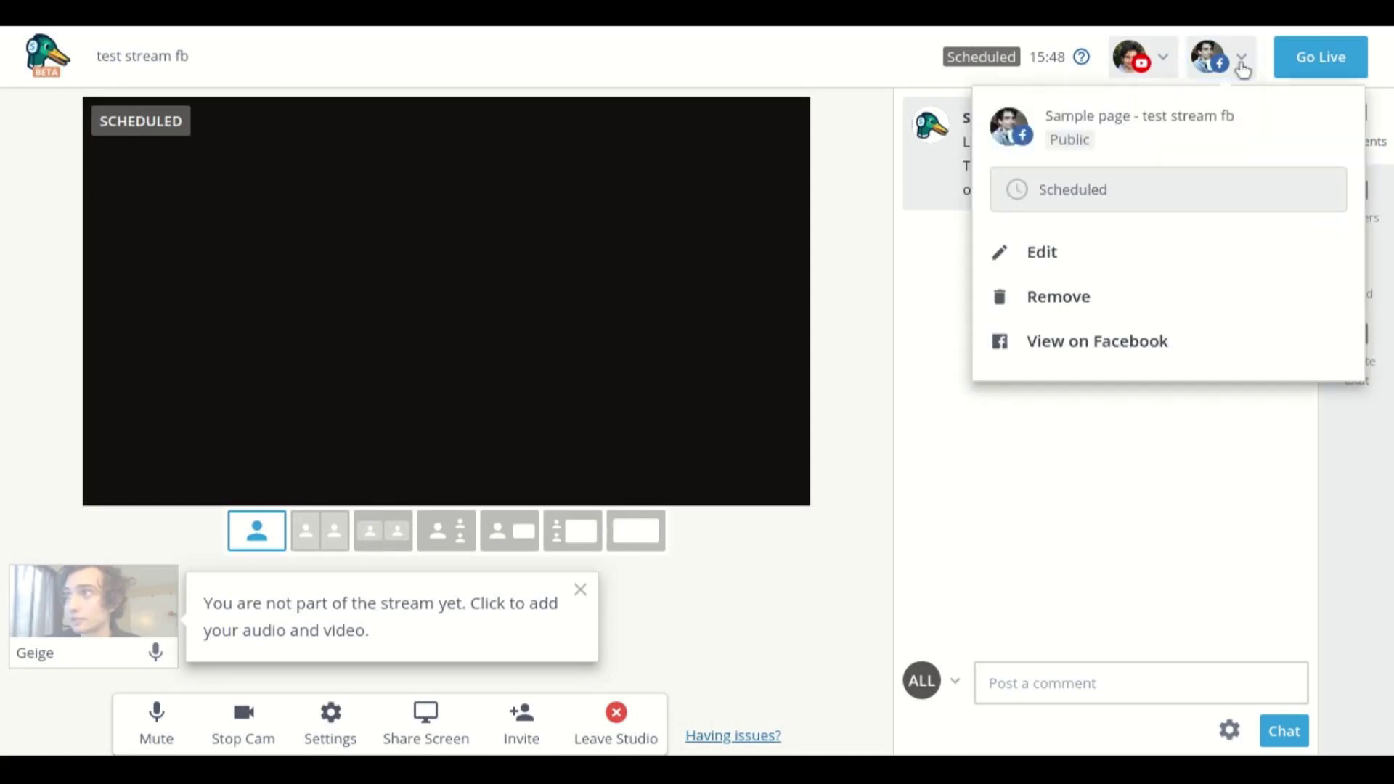
click(1127, 253)
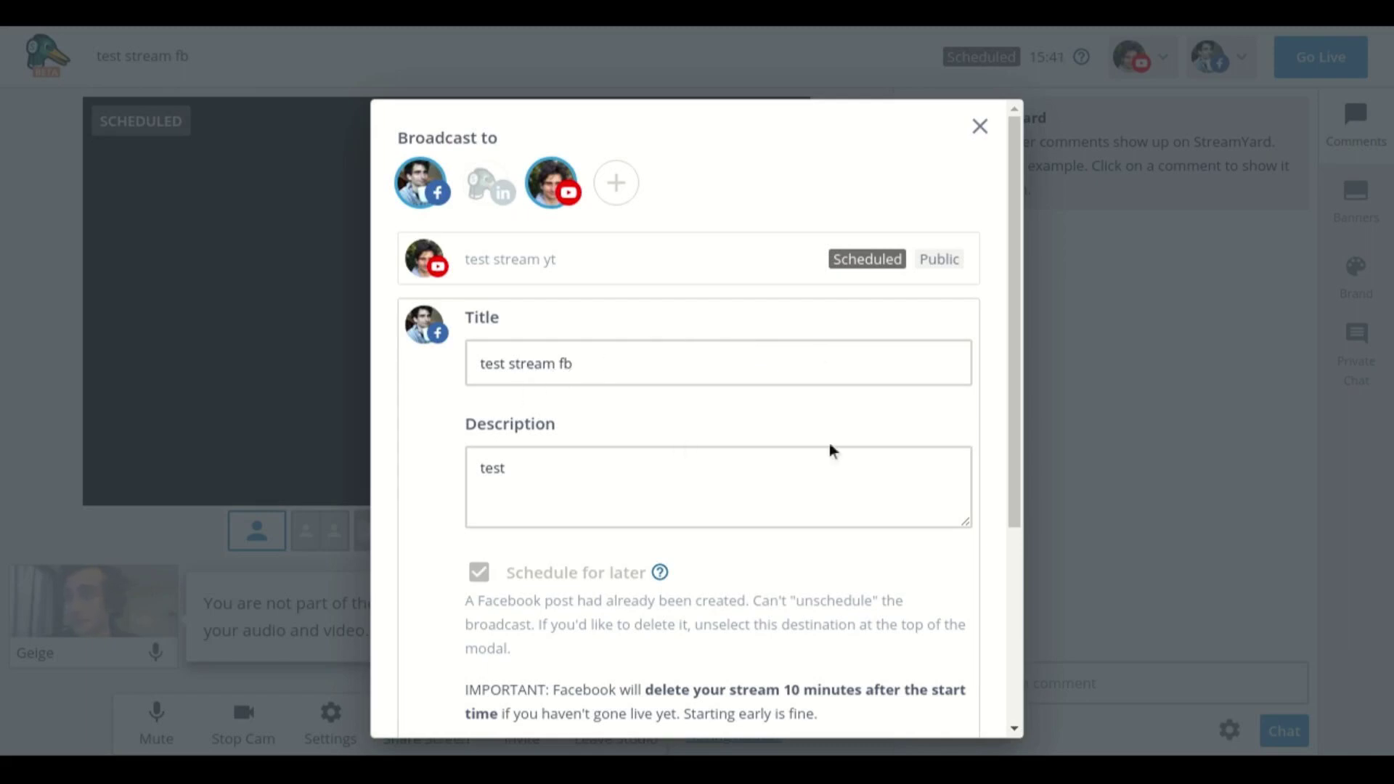
click(623, 258)
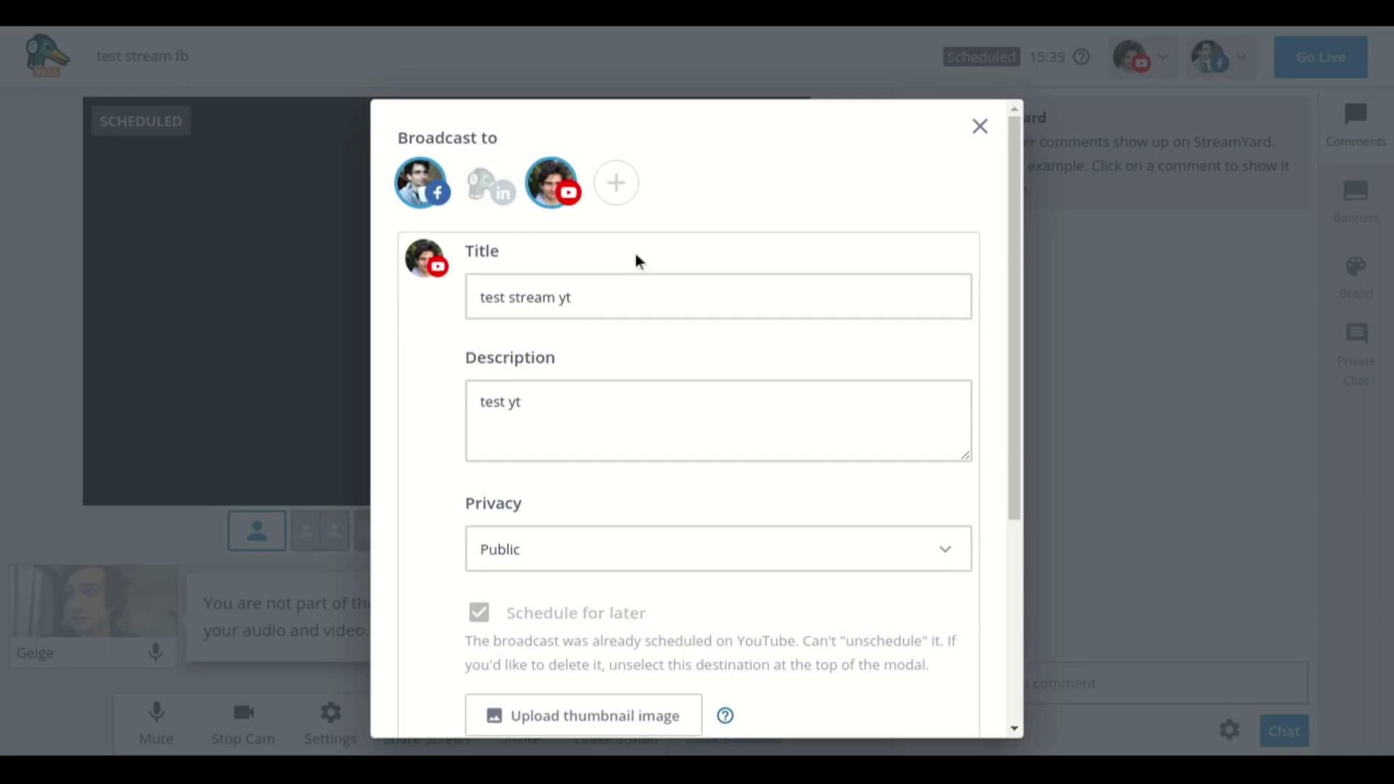
scroll(645, 269, down, 5)
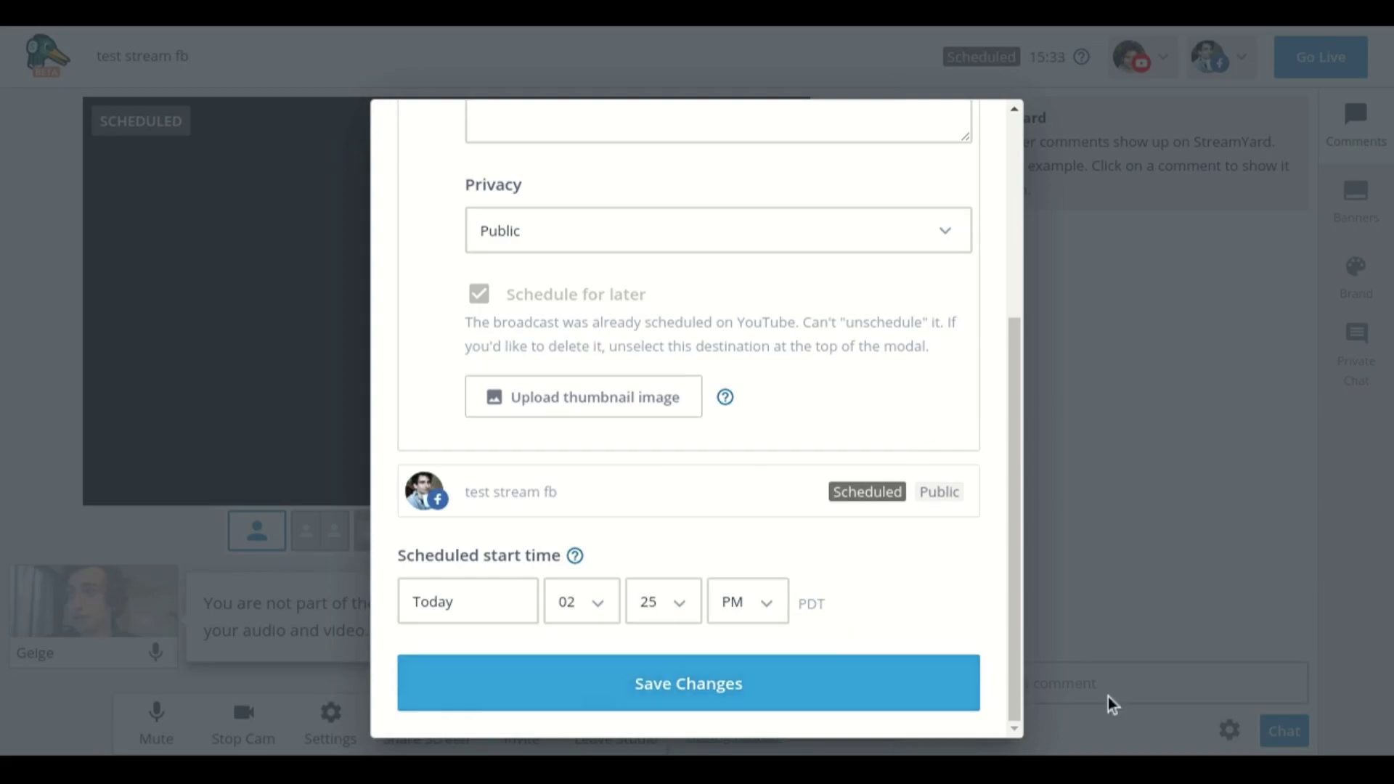
click(825, 699)
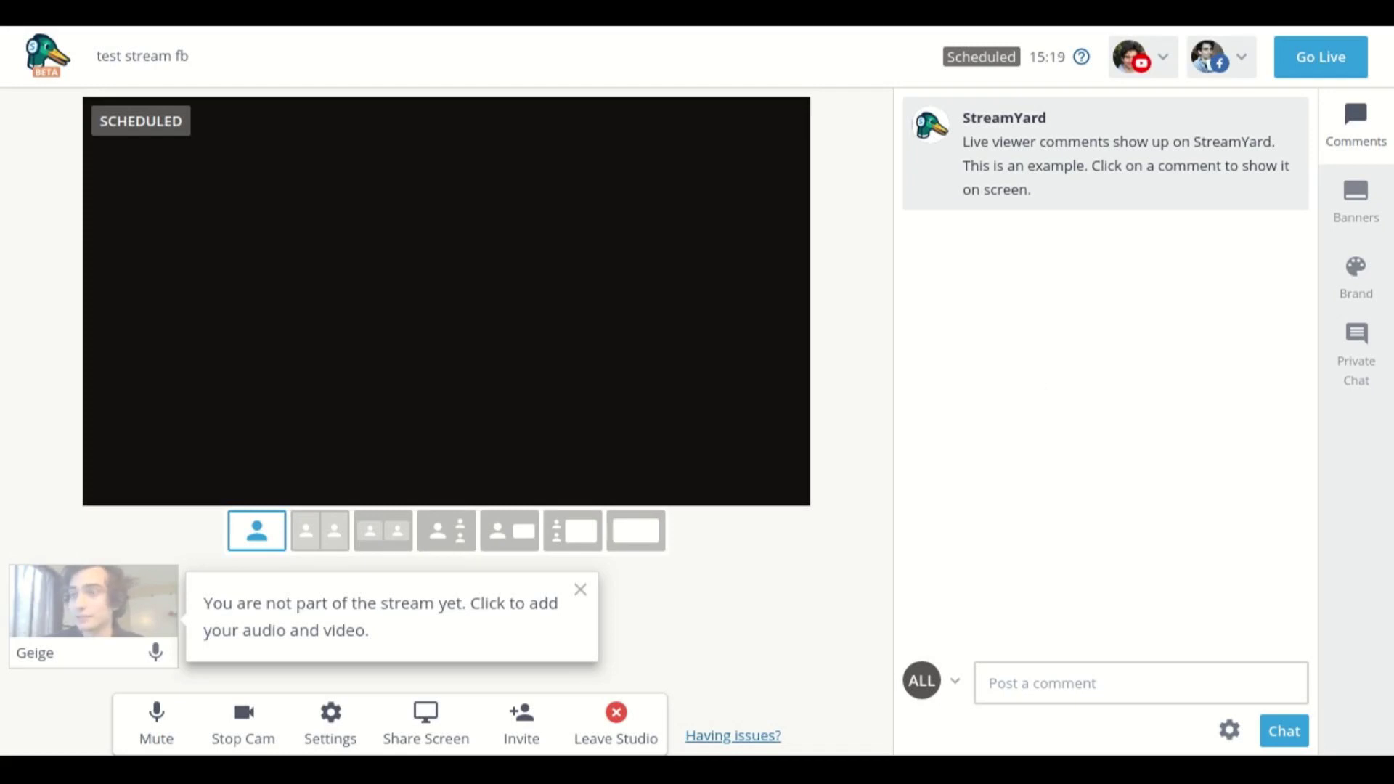
Add the webcam to the stage and go live early on Facebook and YouTube.
mouse_move(71, 630)
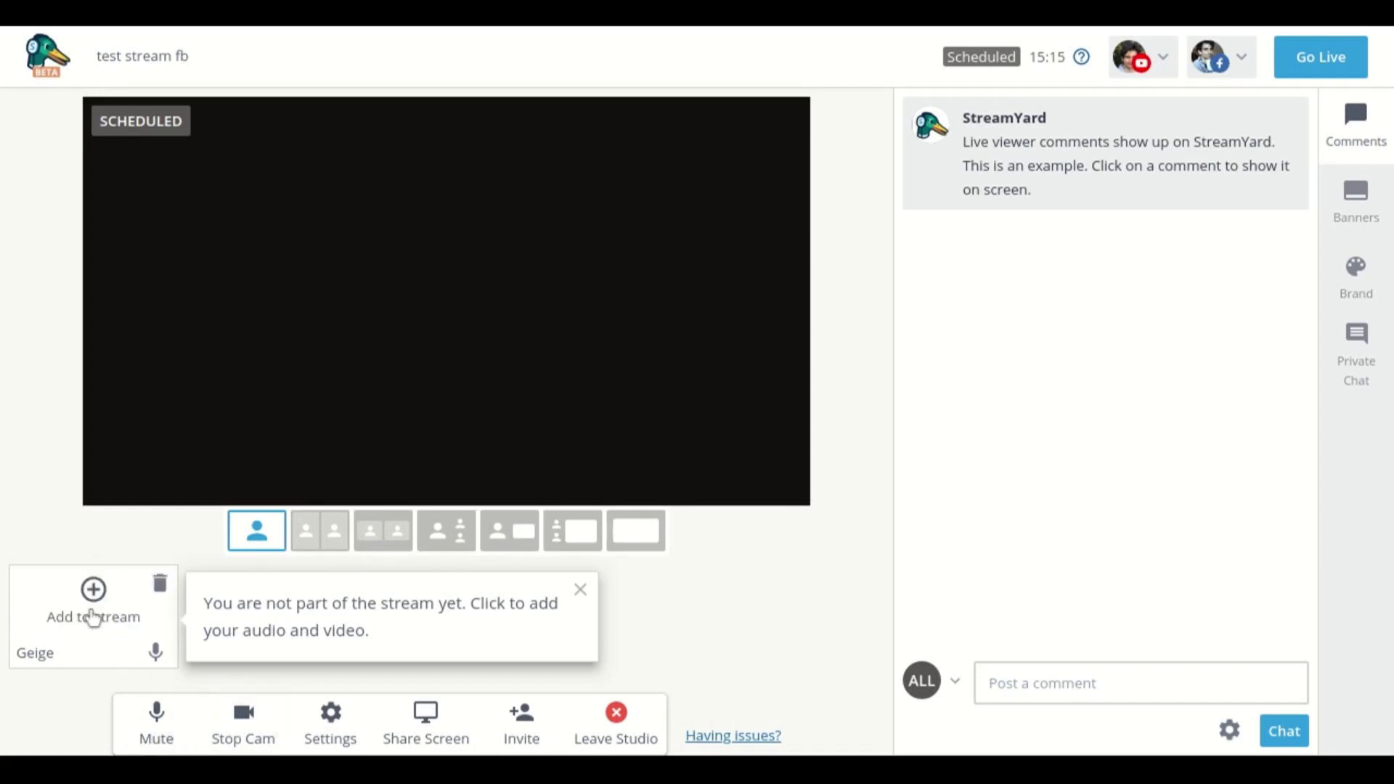
click(92, 617)
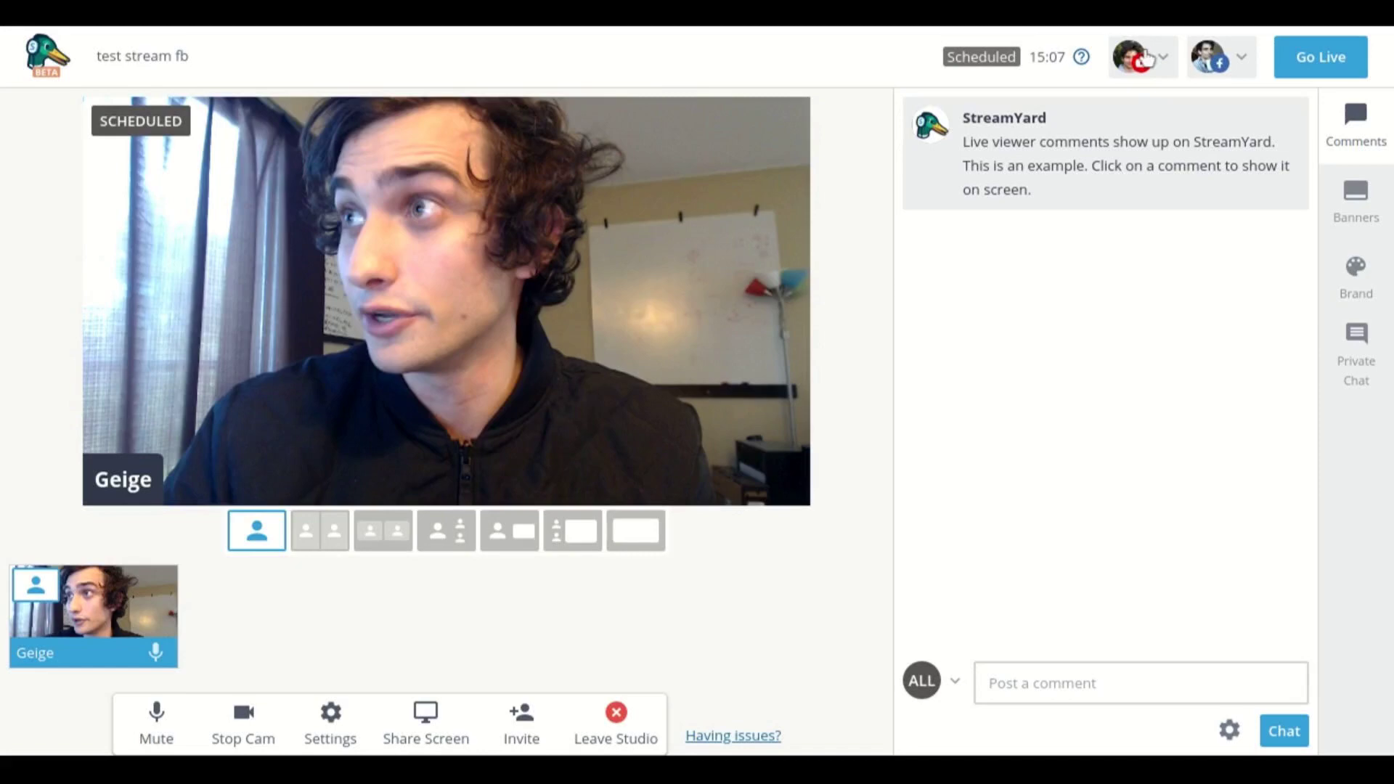
click(1316, 70)
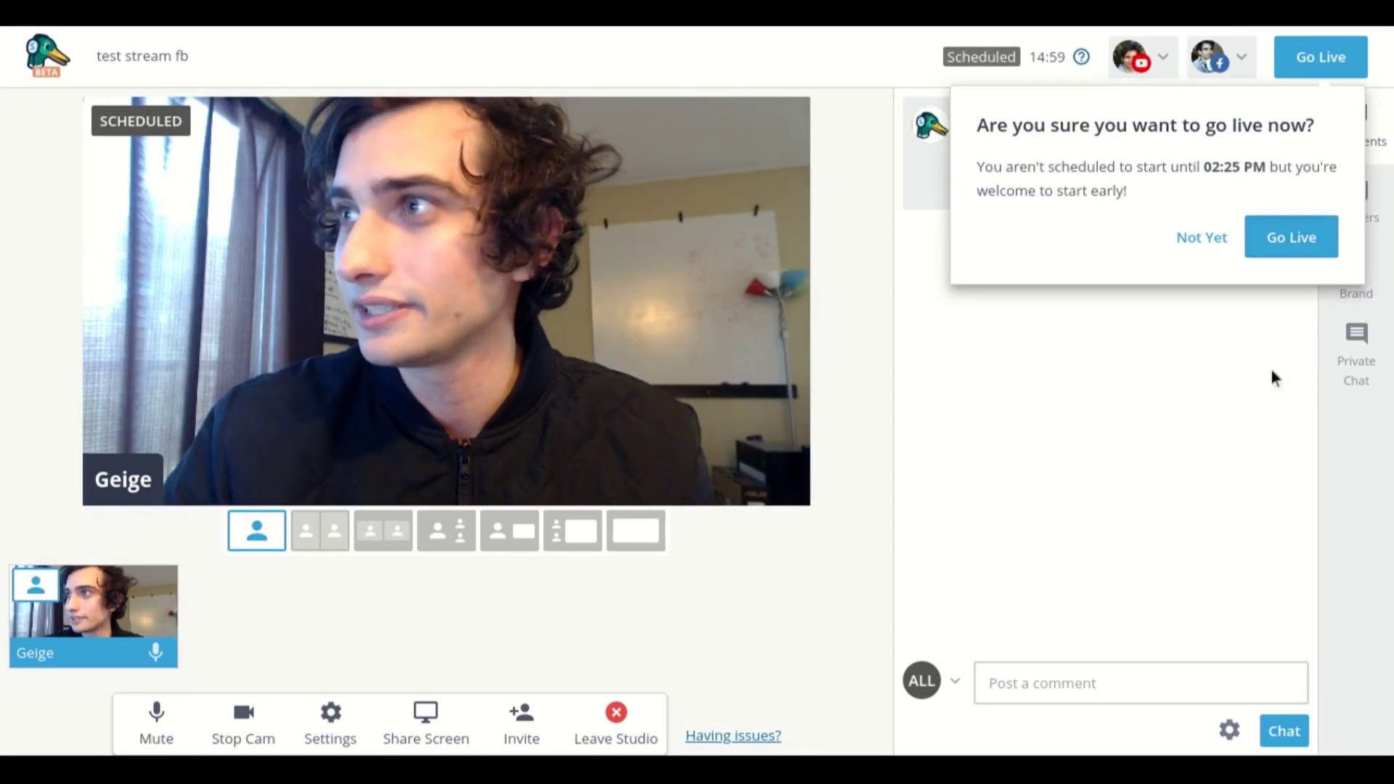
click(1296, 250)
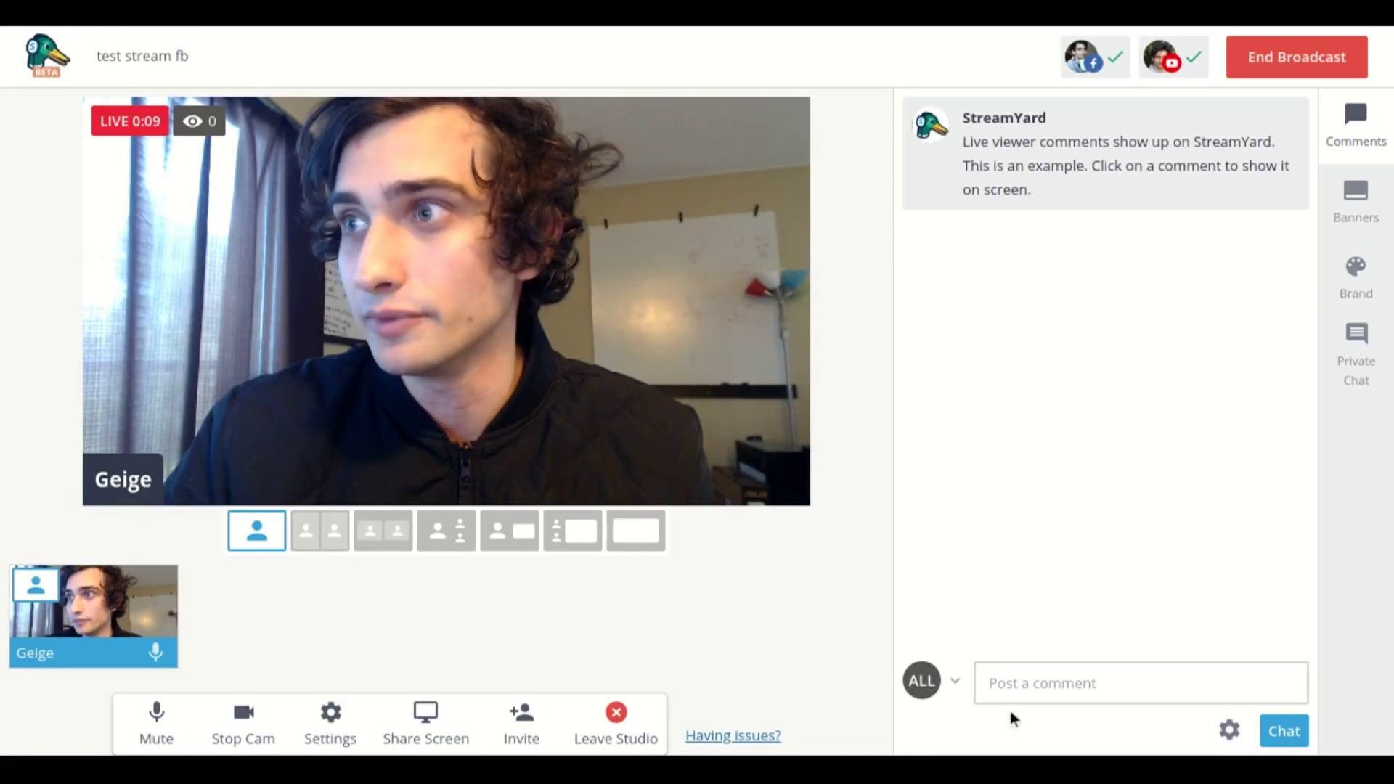
Post 'fb test' as the Sample page, then show it on the video and hide it again.
click(956, 686)
click(951, 576)
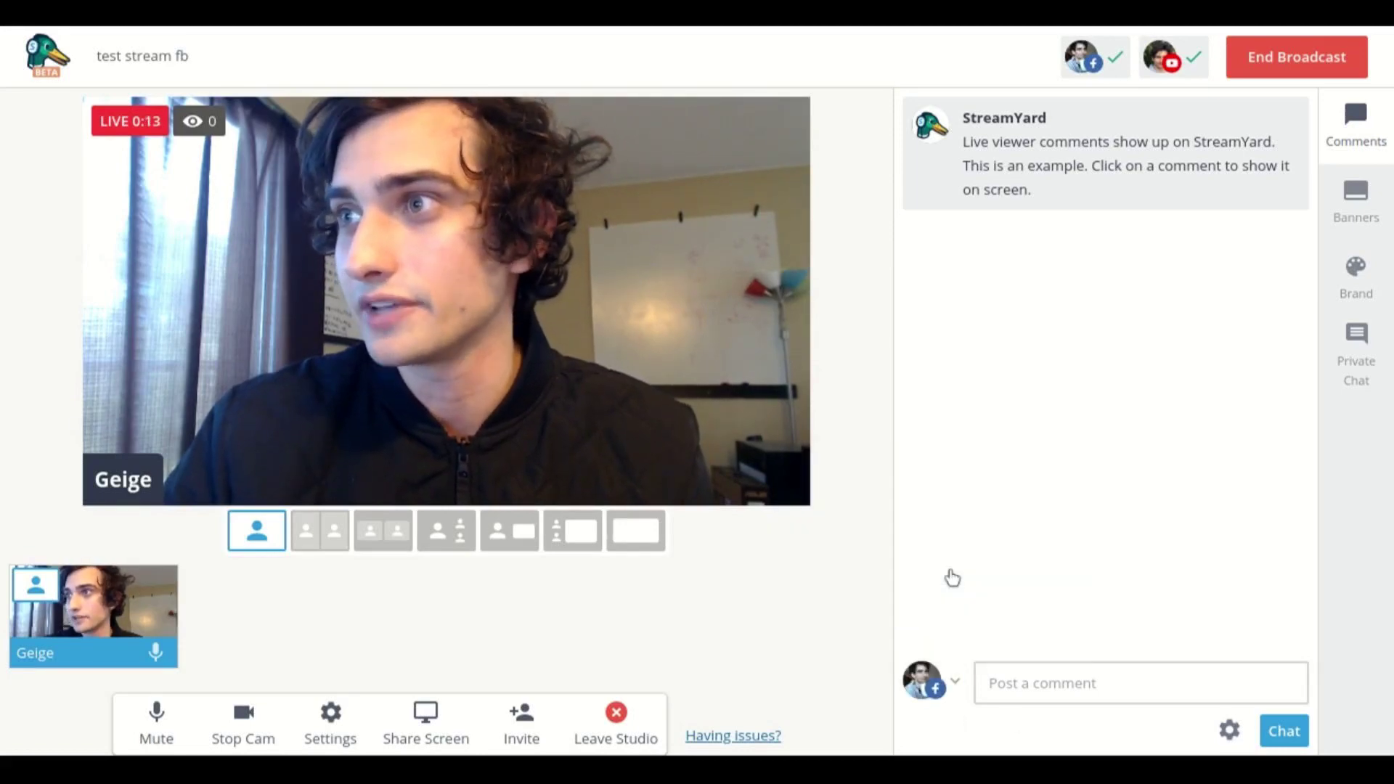
click(1104, 675)
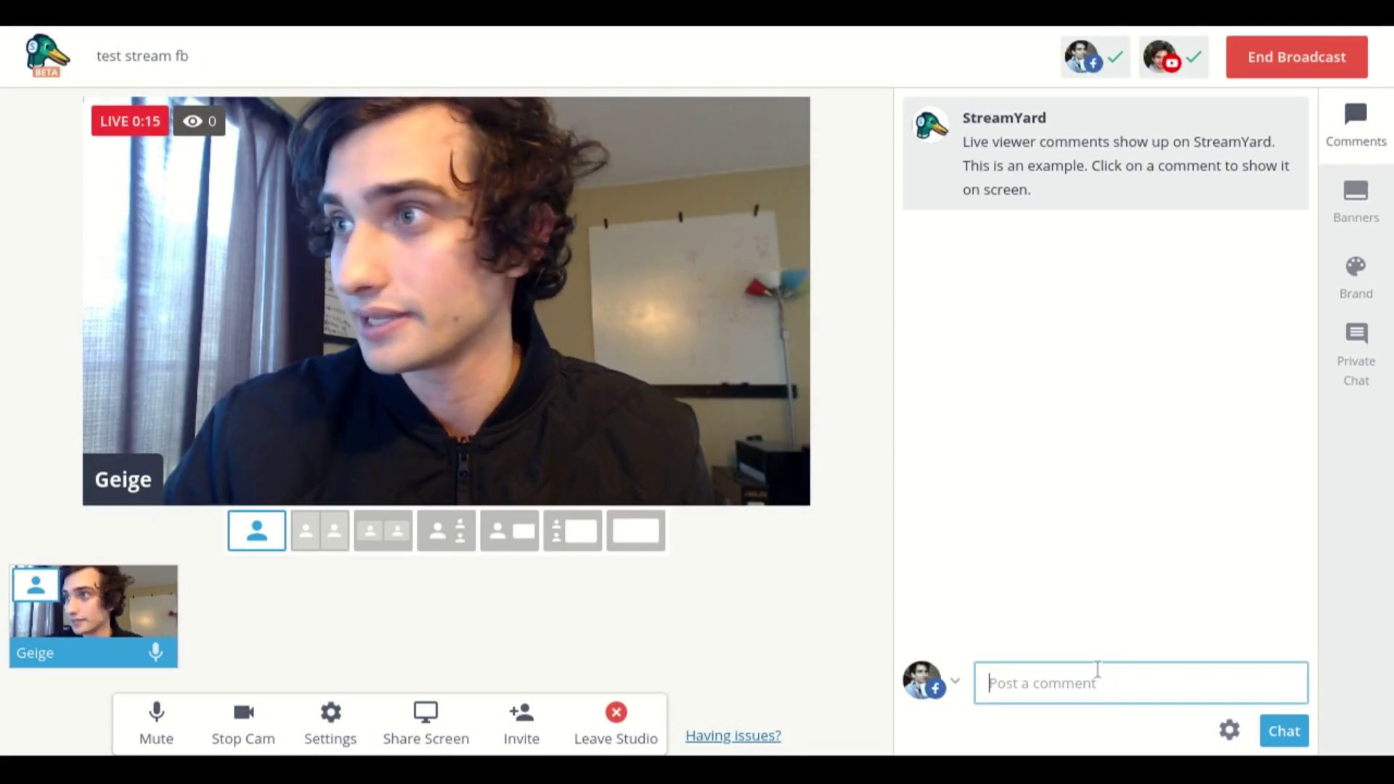
text(fb test)
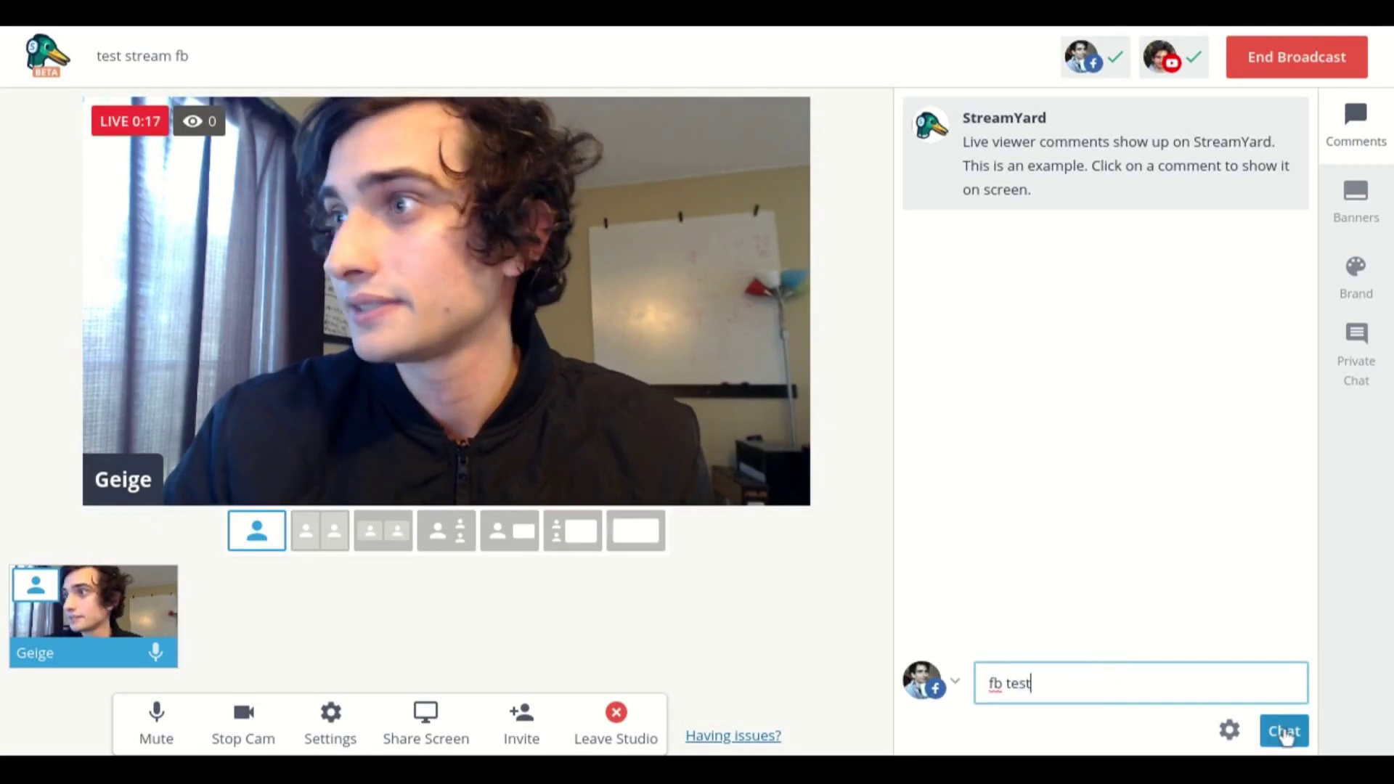
click(1286, 735)
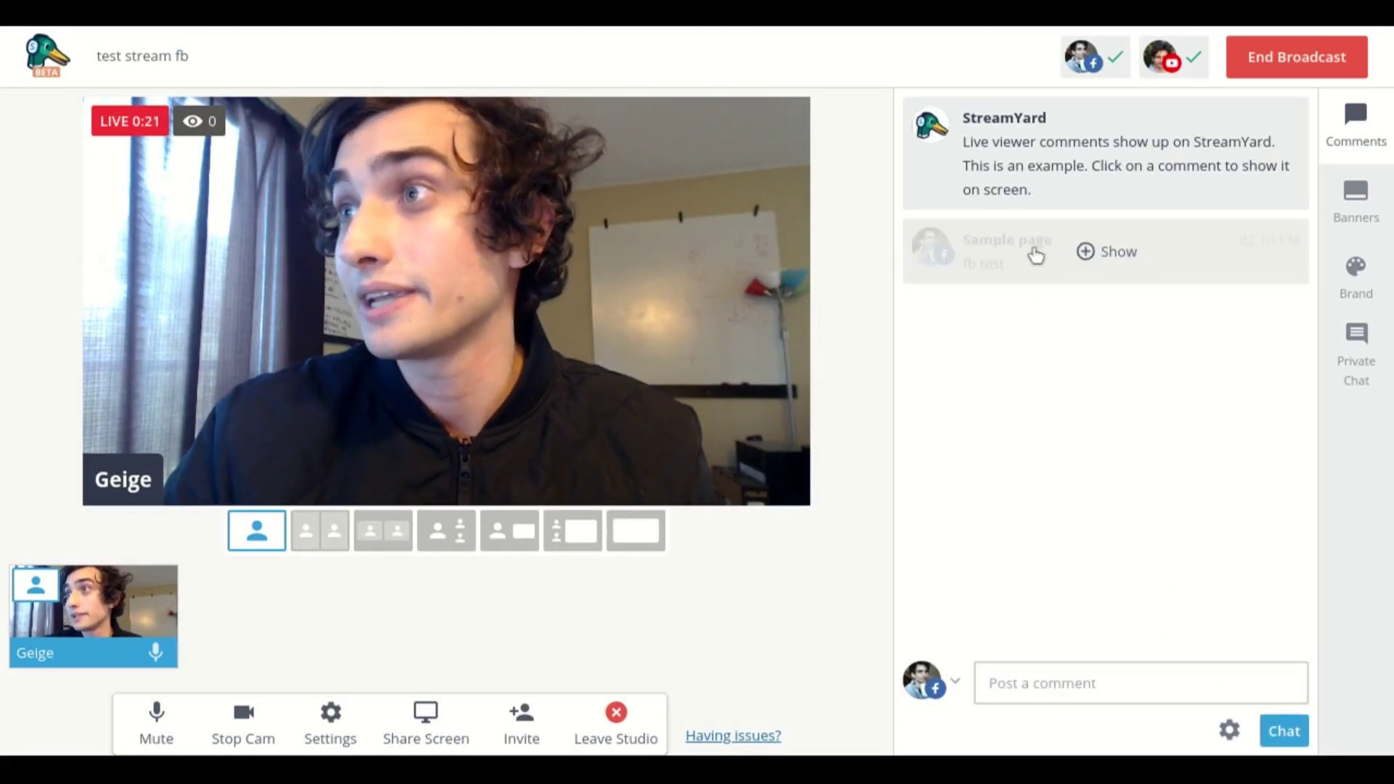
click(1119, 254)
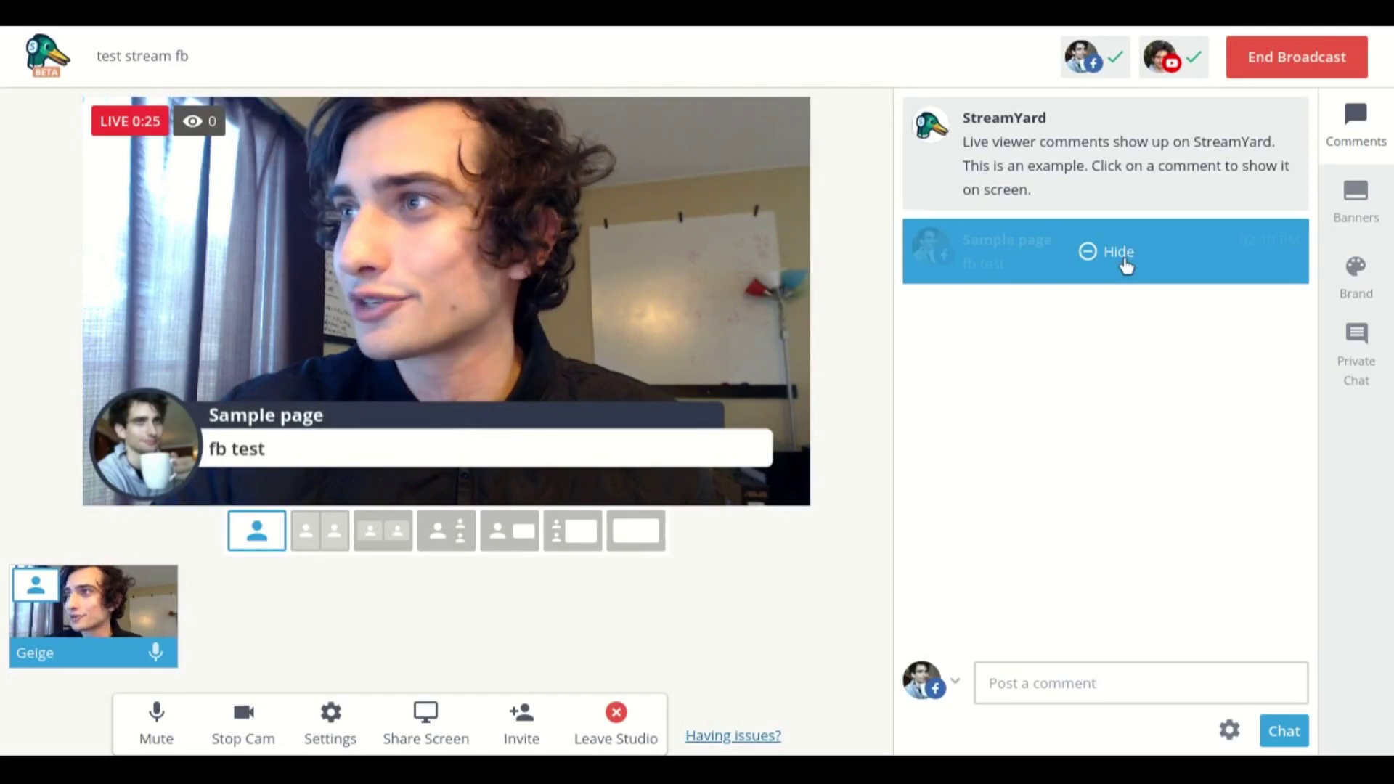
click(1122, 258)
Post the comment 'yt test' to the YouTube destination only.
click(948, 677)
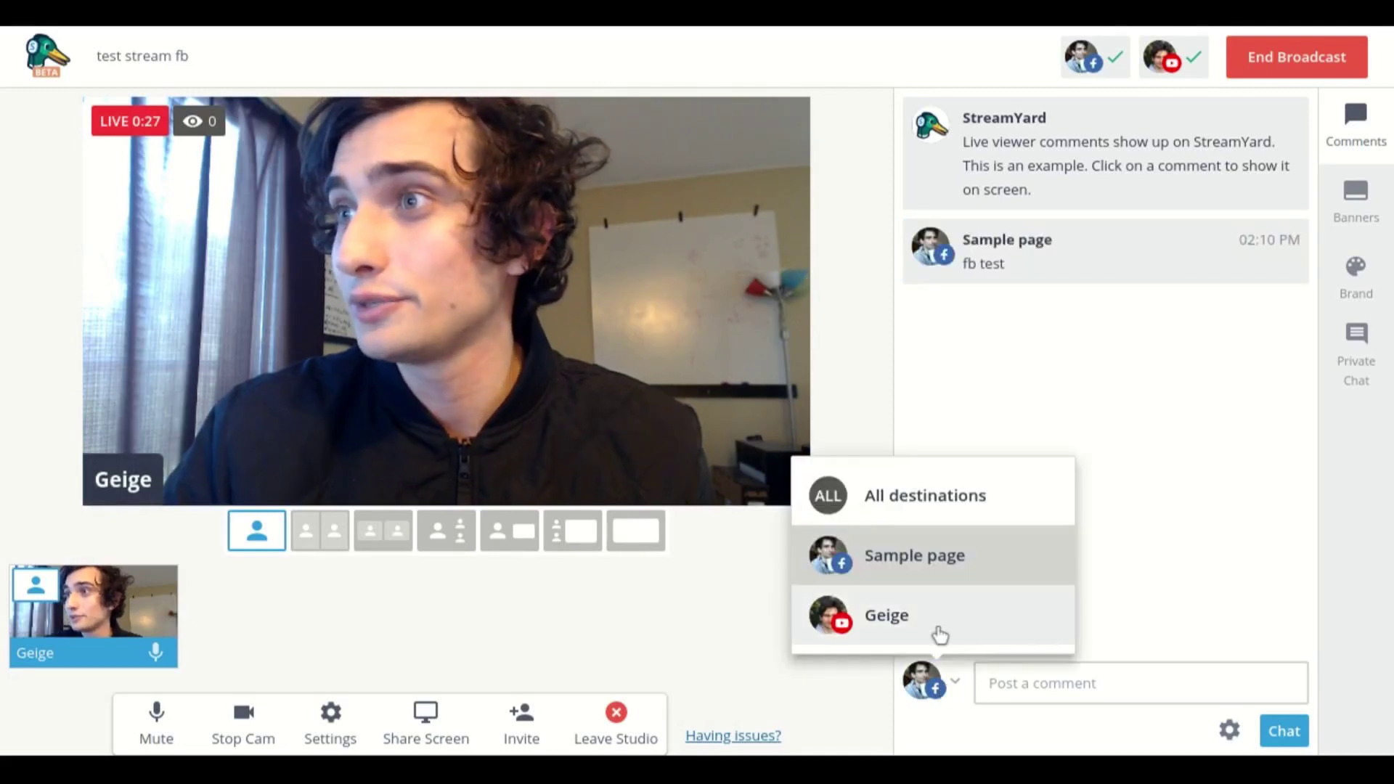
click(940, 632)
click(1046, 665)
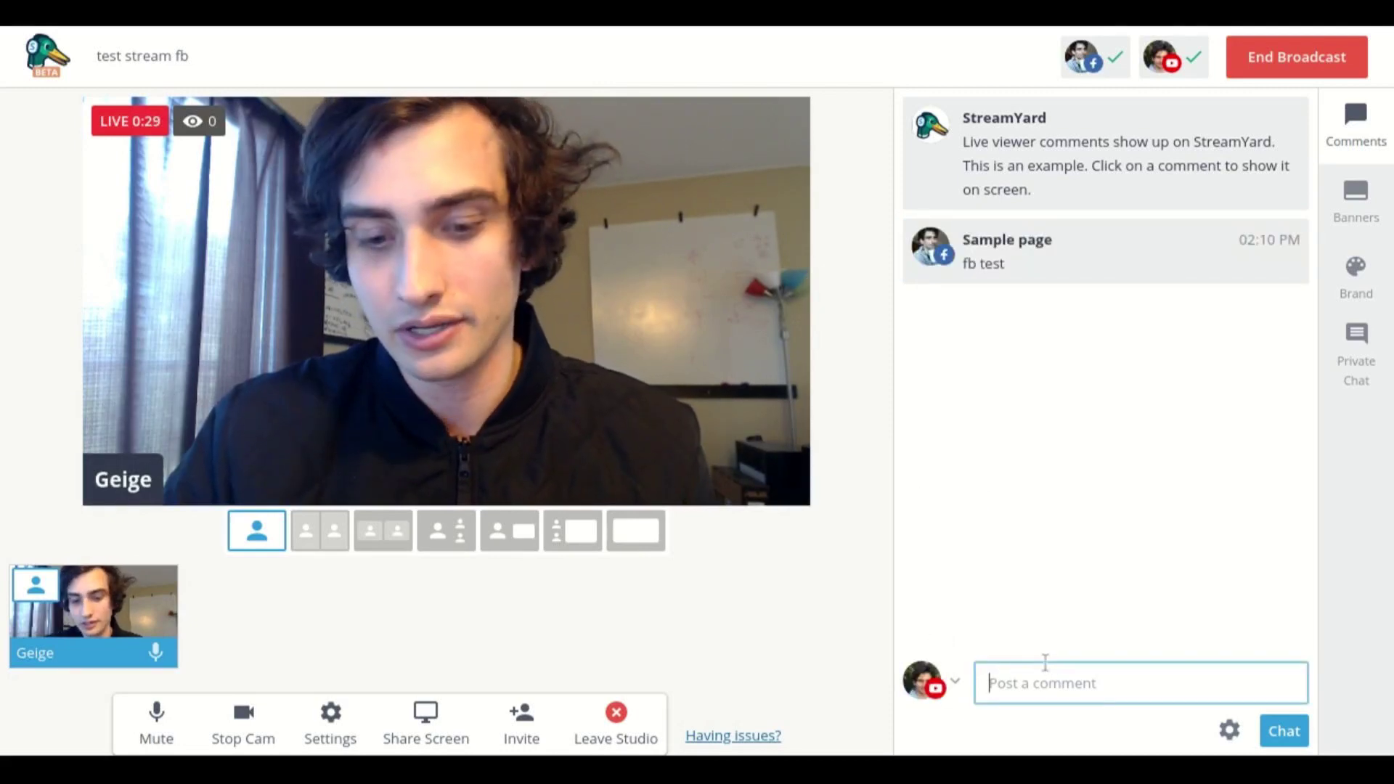
text(yt test)
click(1283, 741)
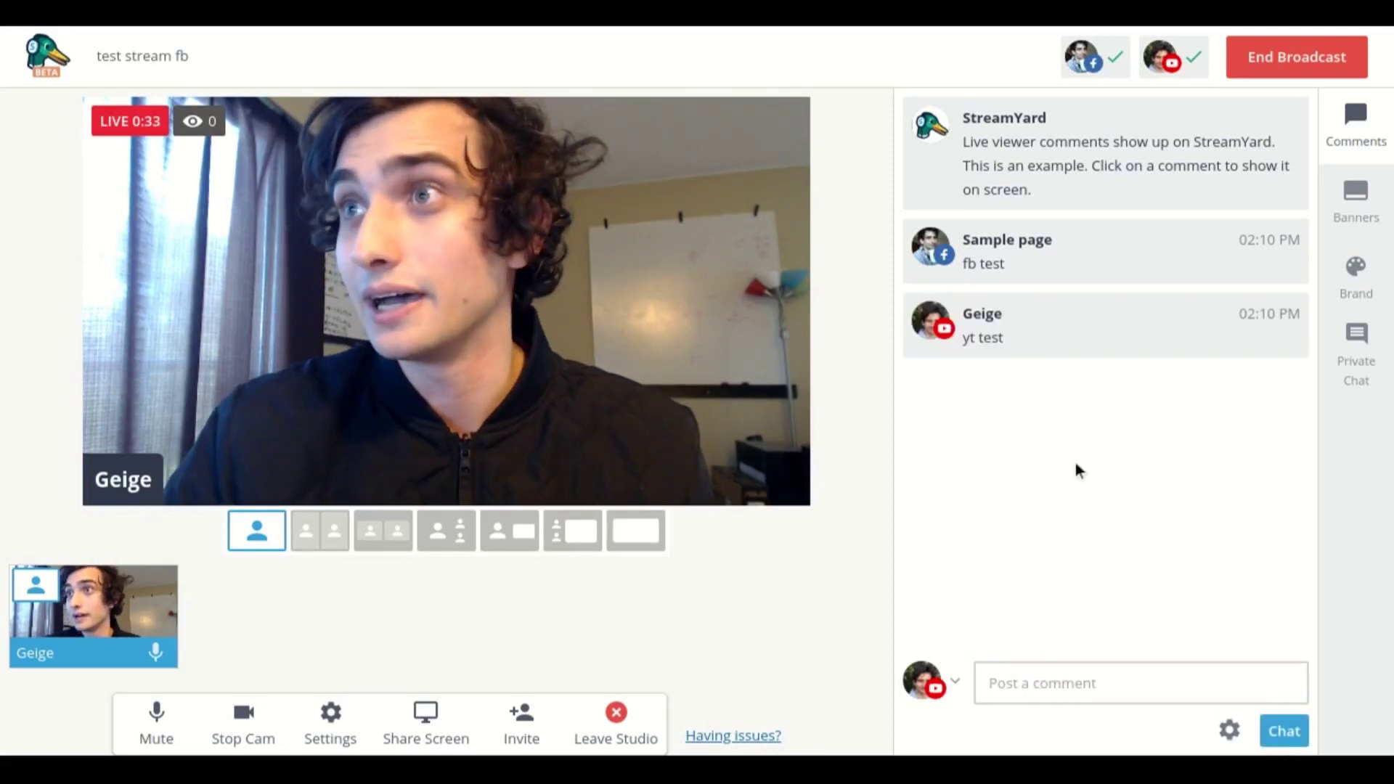
Post the comment 'test all' to all destinations.
click(956, 682)
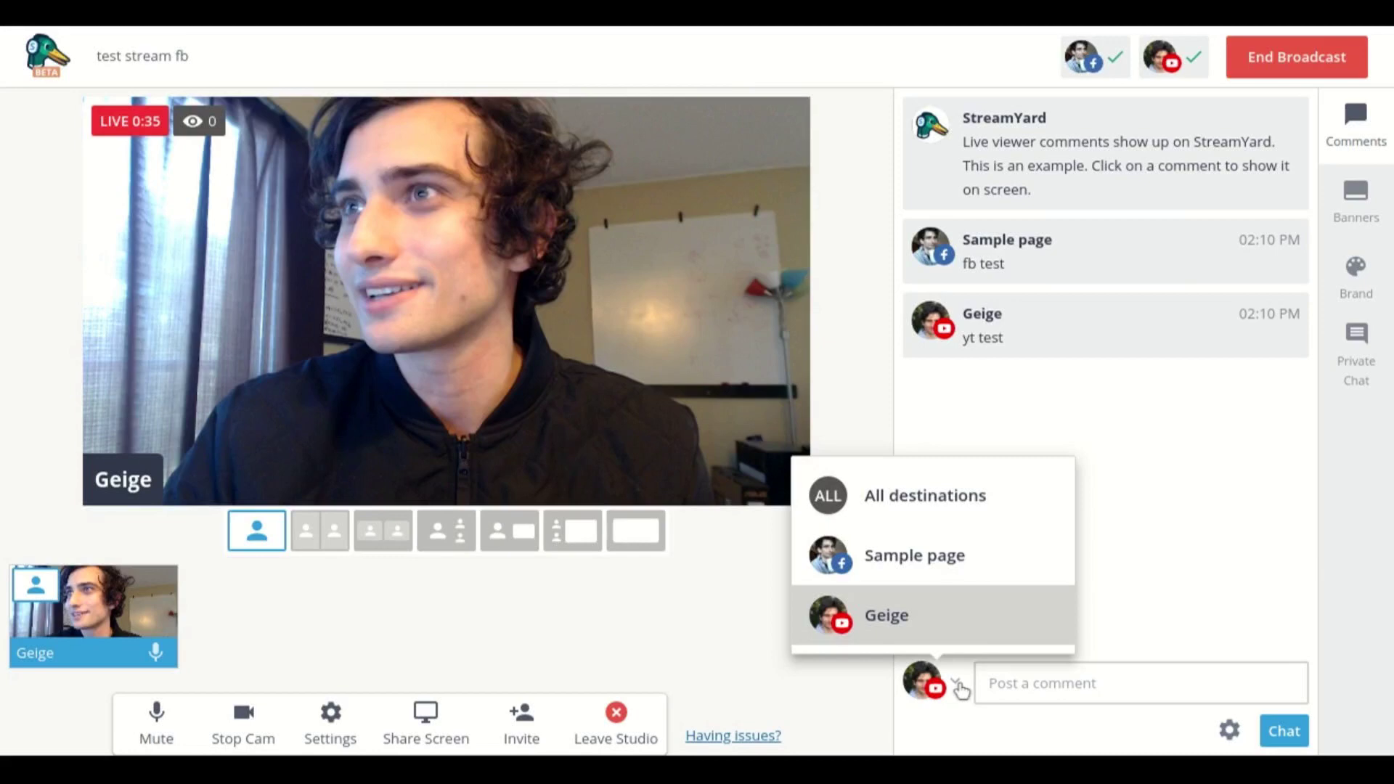
click(936, 524)
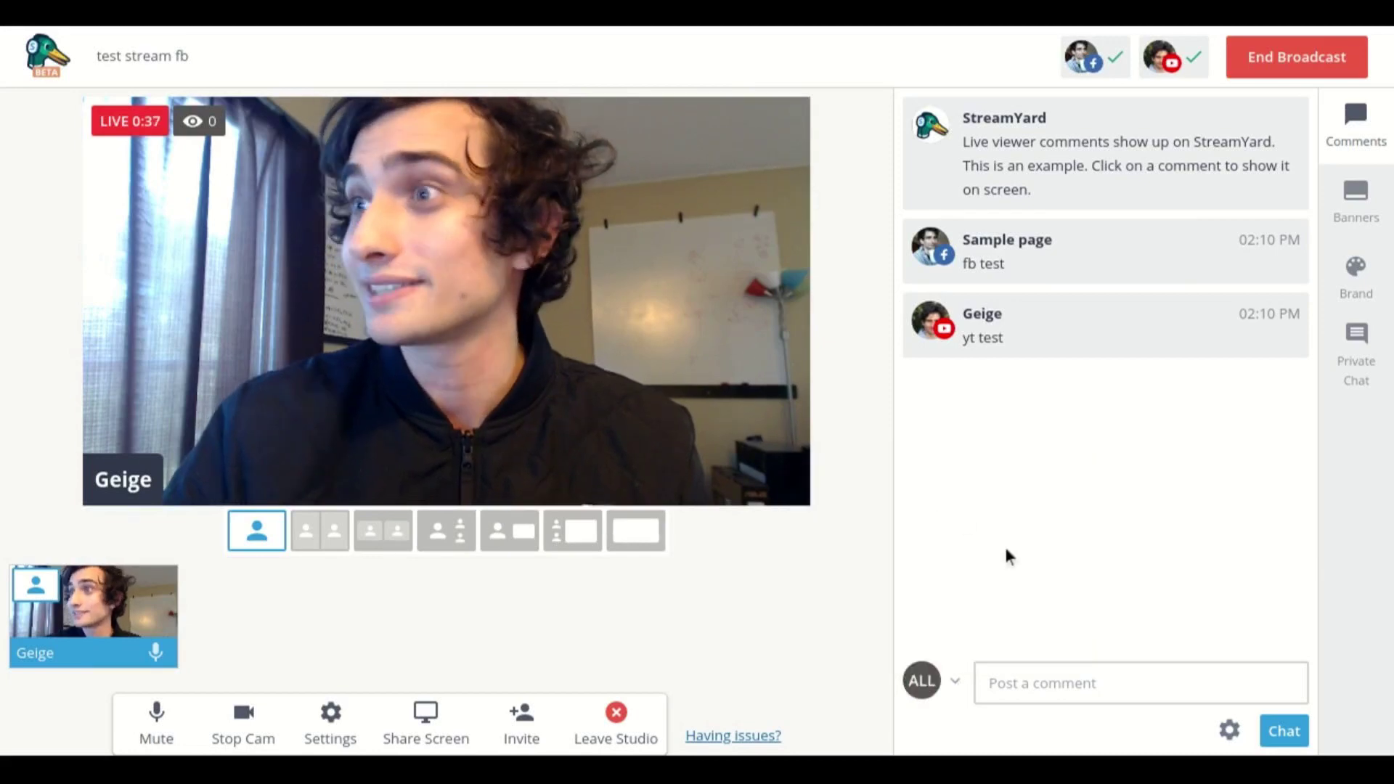
click(1035, 685)
text(test)
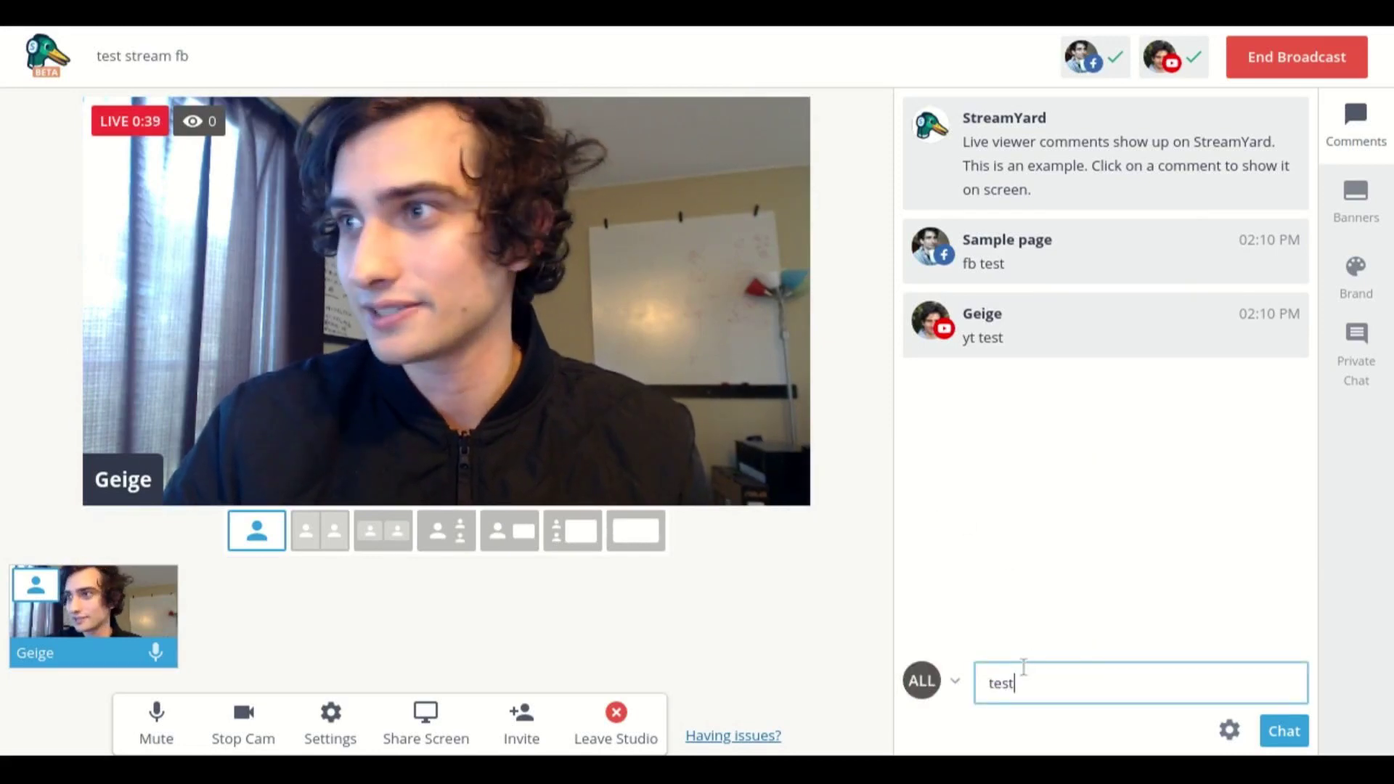
text( all)
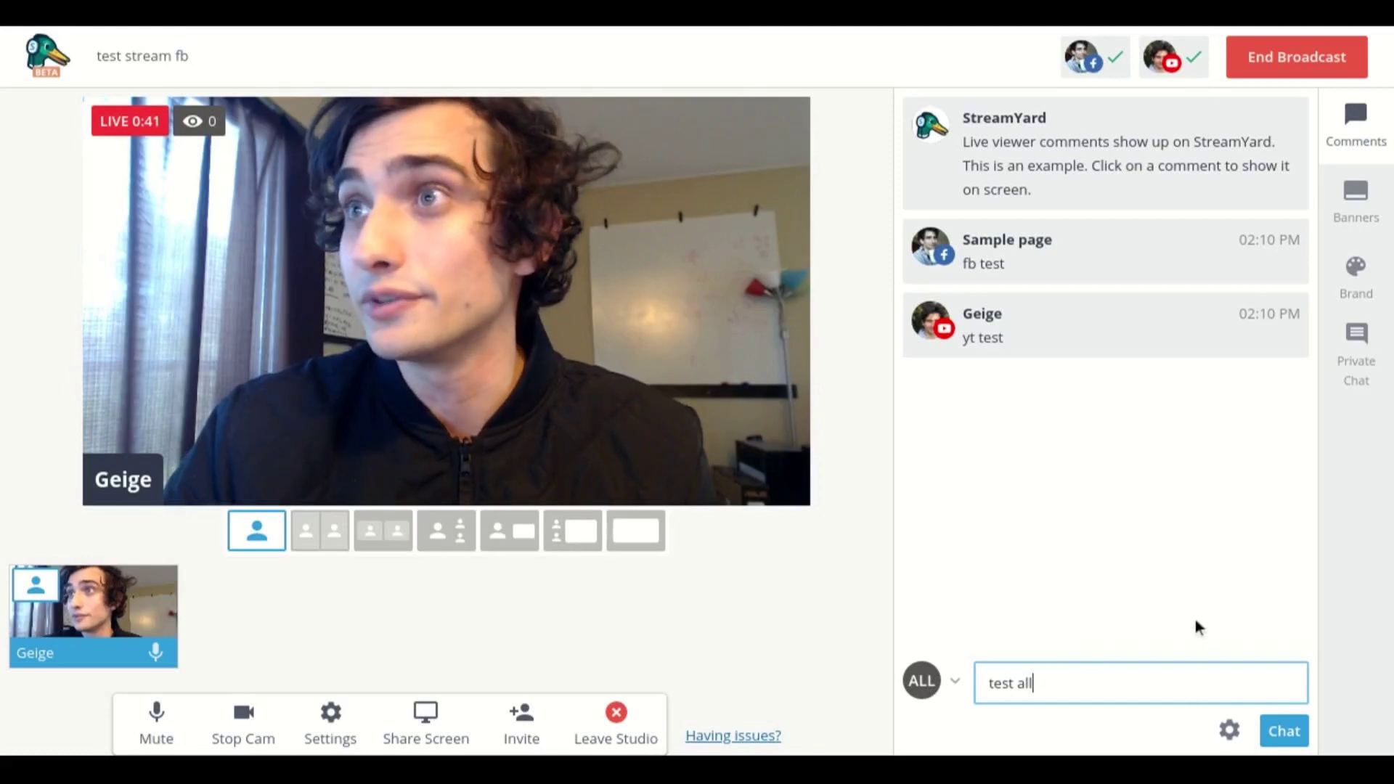
click(1283, 734)
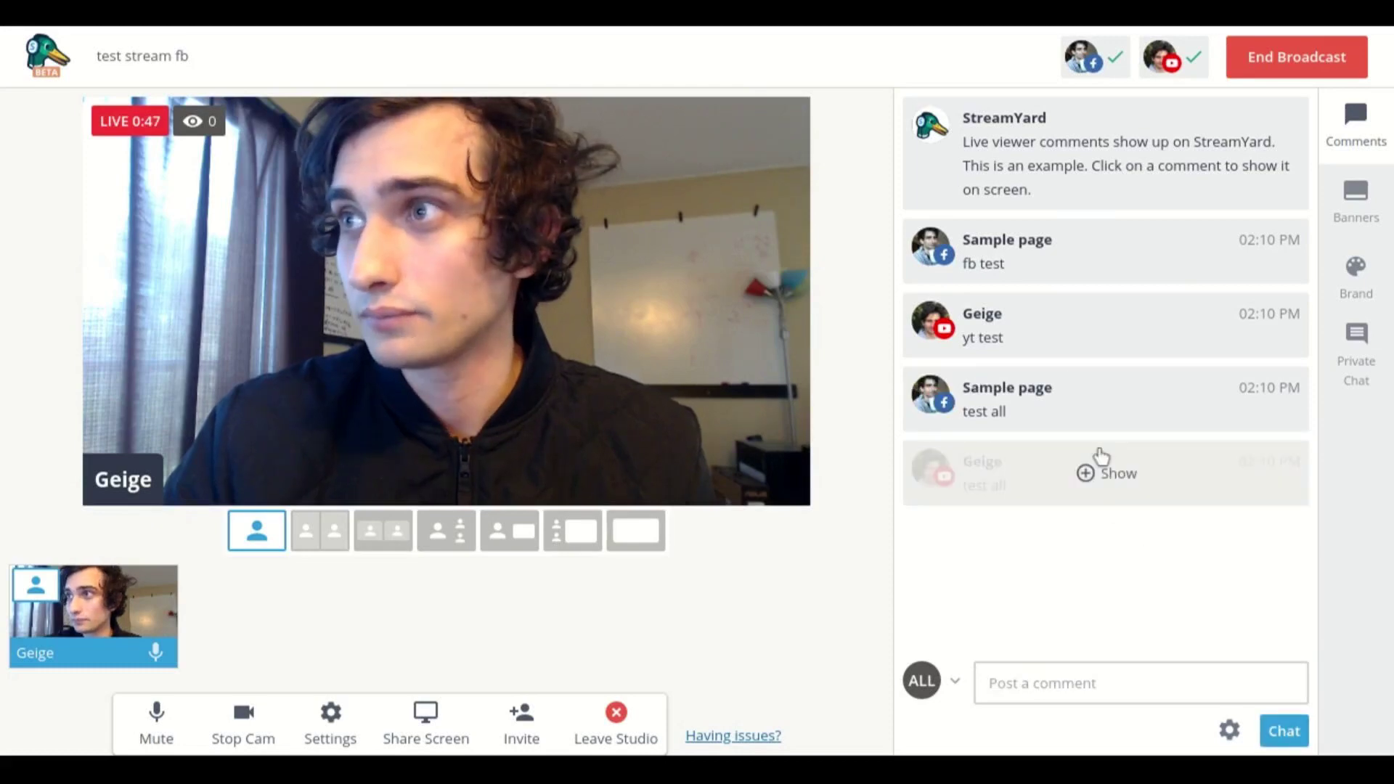
Briefly show the Facebook and YouTube 'test all' comments on the video, then hide them.
click(1104, 423)
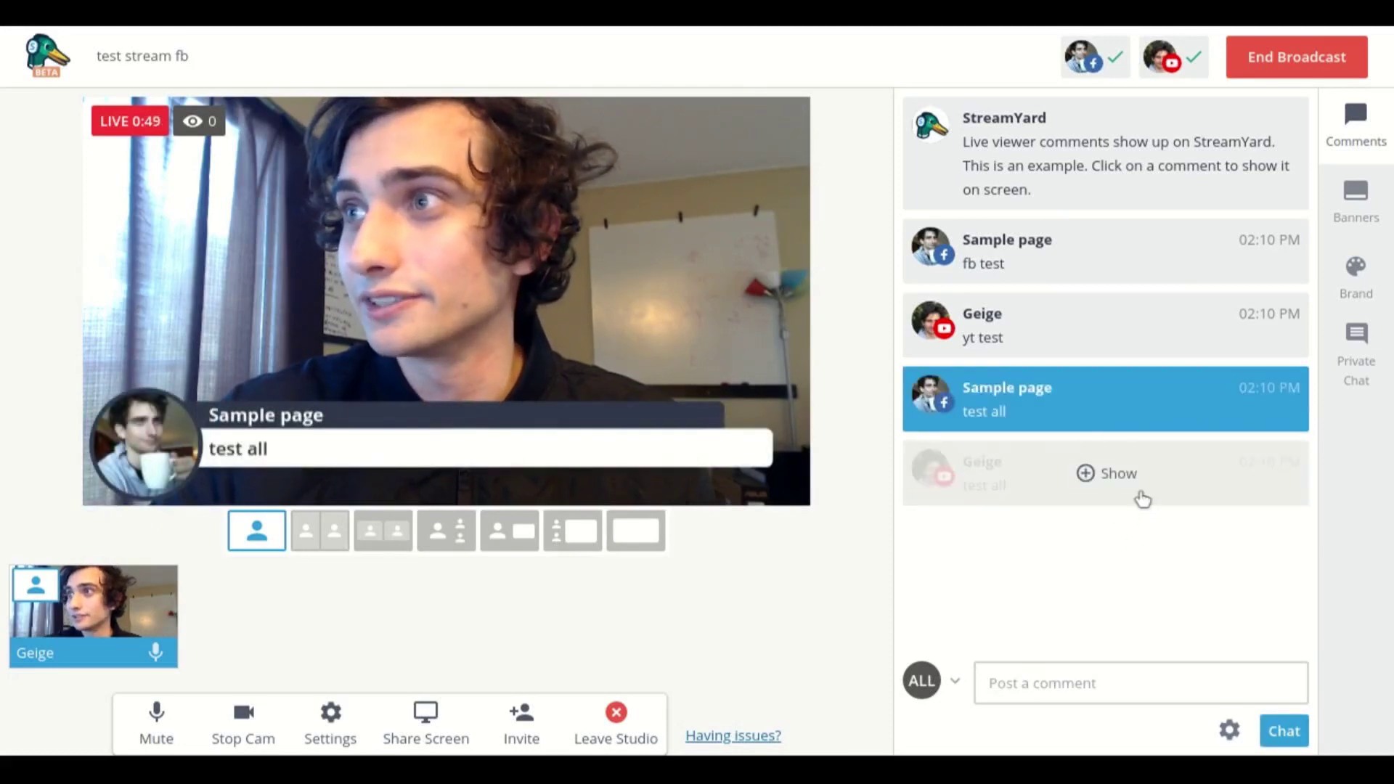
click(1143, 500)
click(1142, 499)
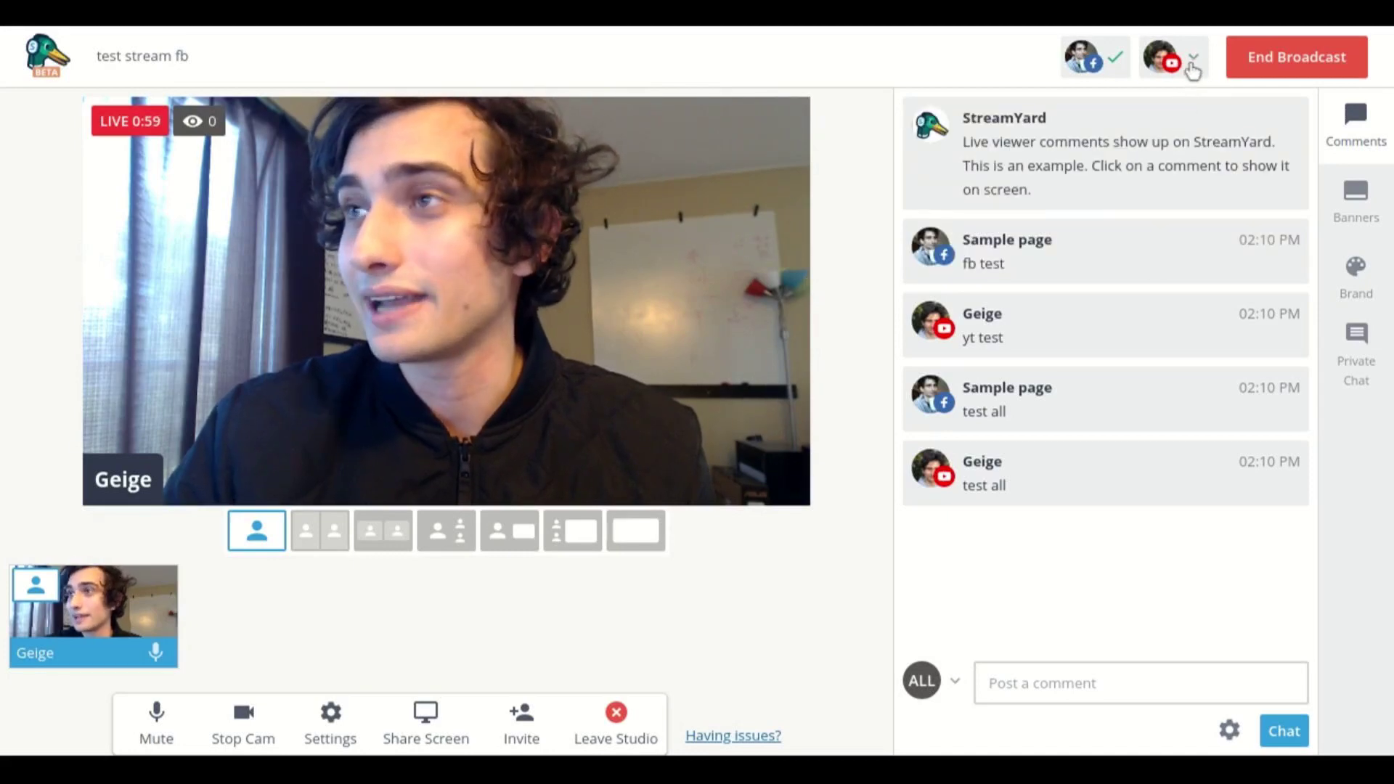
Check the YouTube destination's live status in its dropdown, then end the broadcast and confirm.
click(1193, 68)
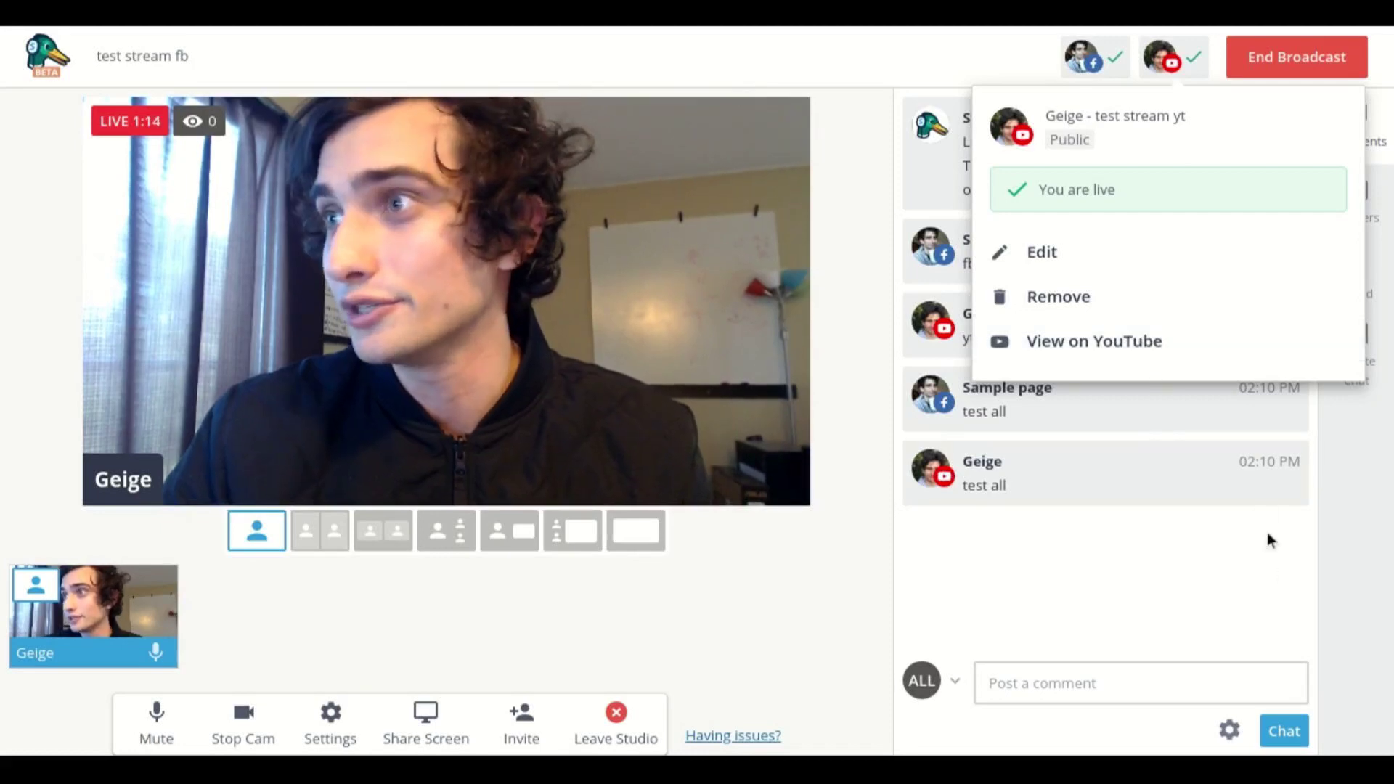
click(1361, 583)
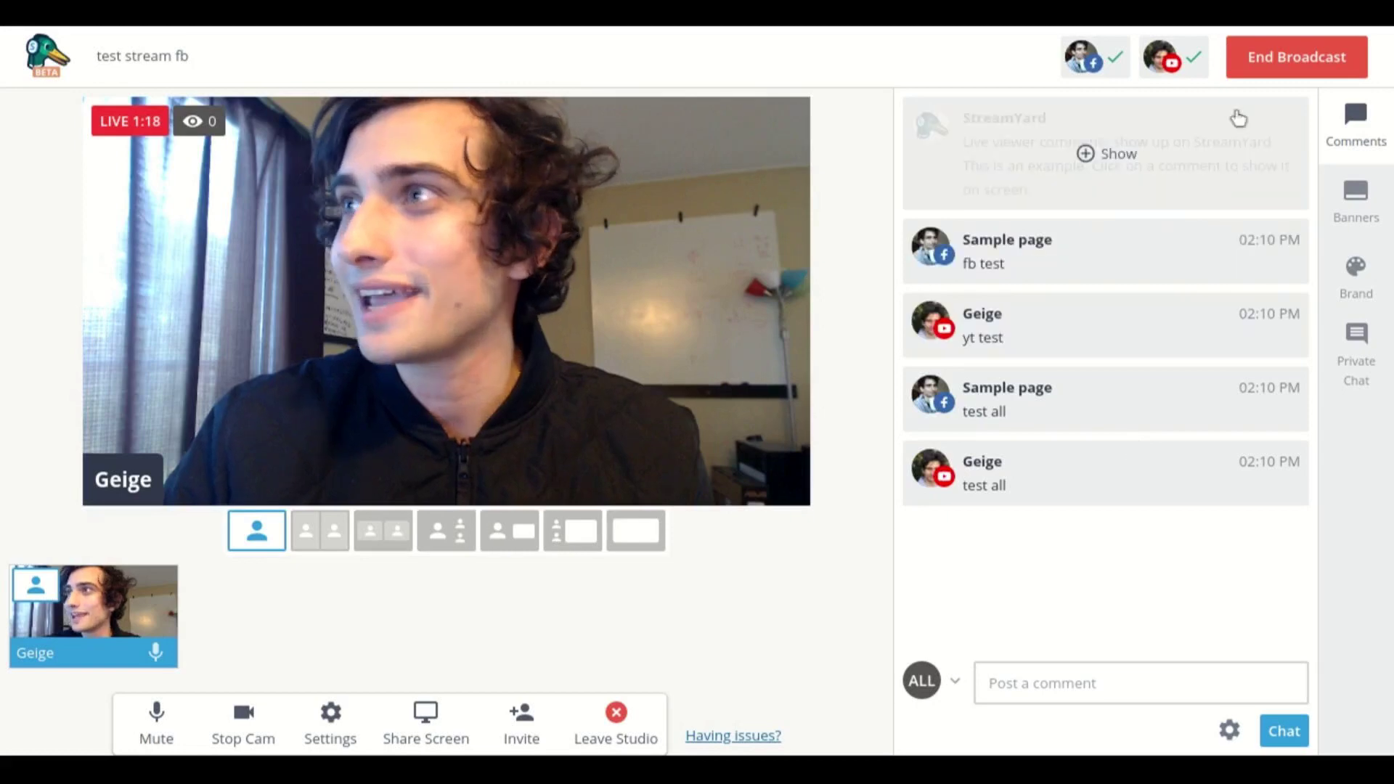
click(1291, 73)
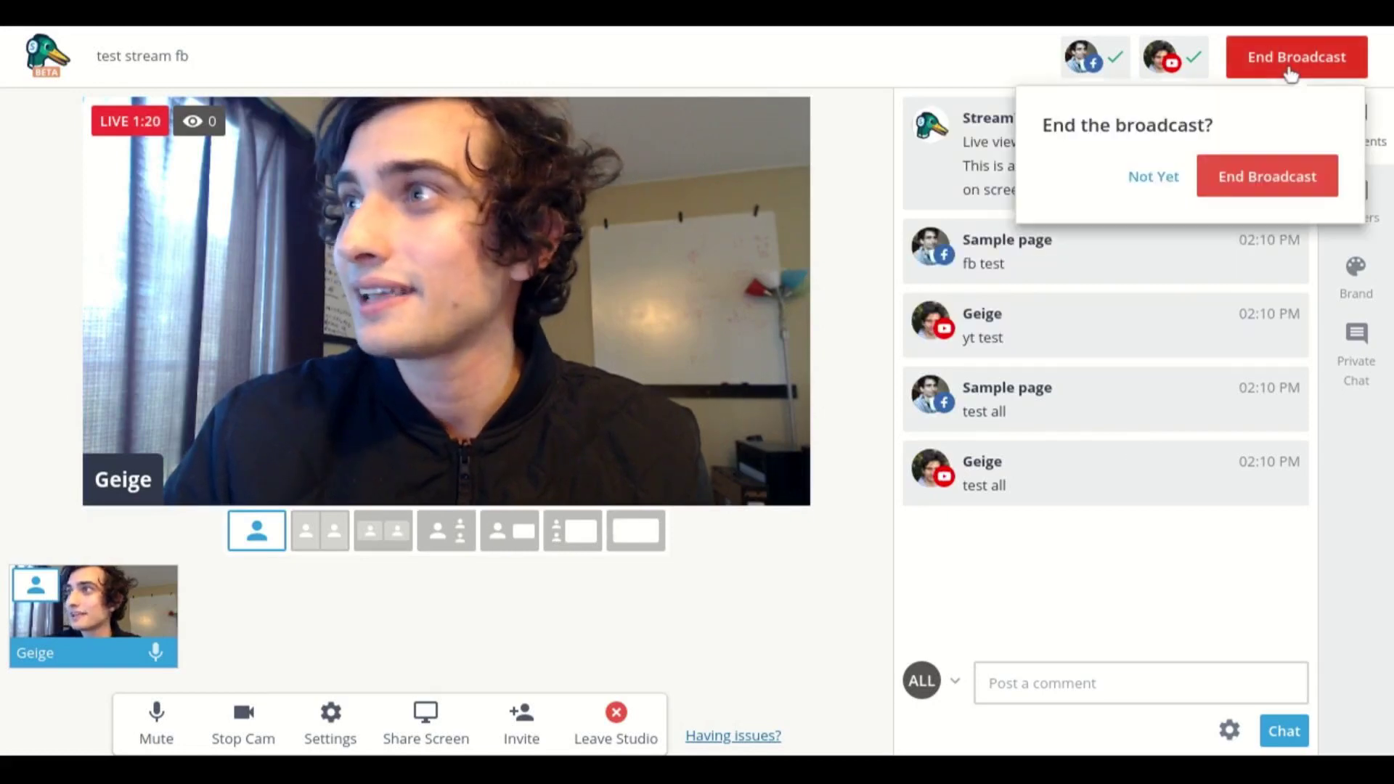
click(1280, 178)
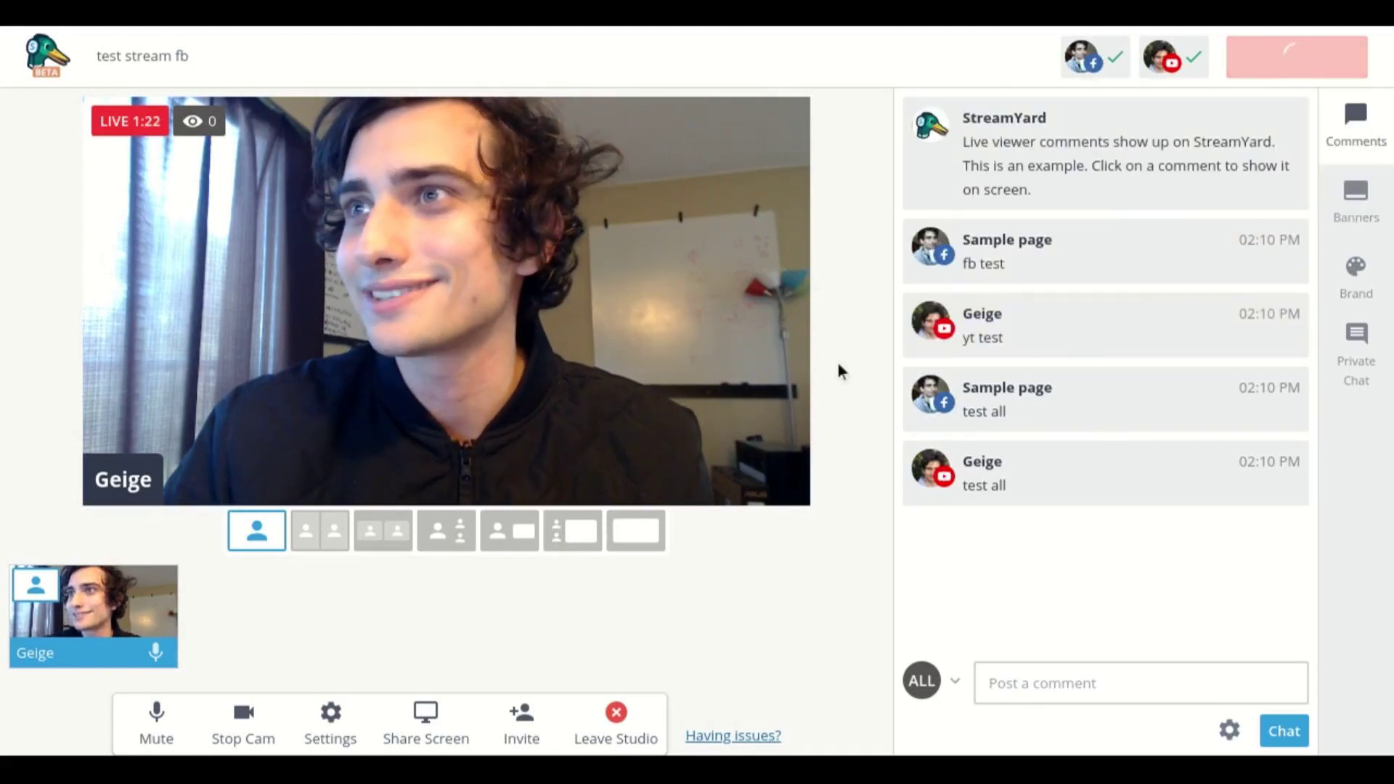